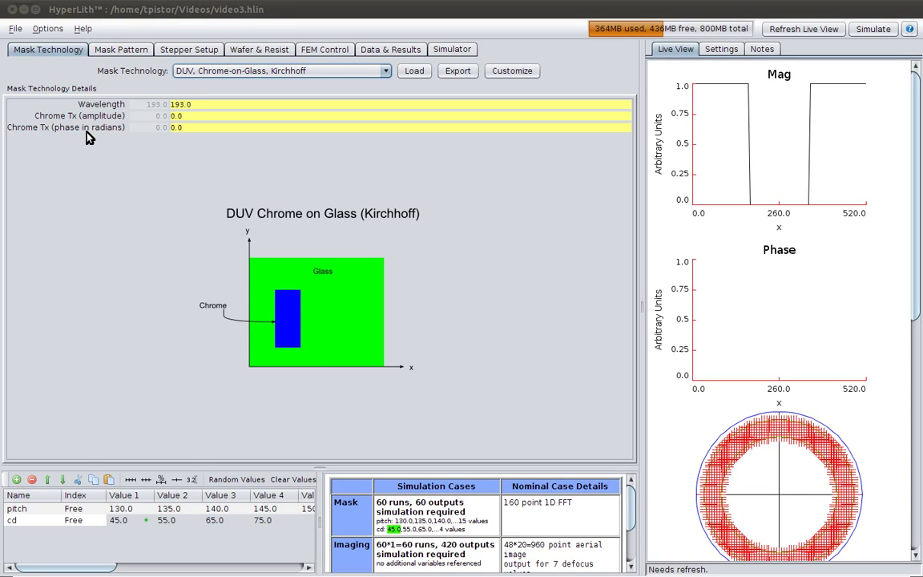
{"action": "left_click", "coordinate": [112, 51]}
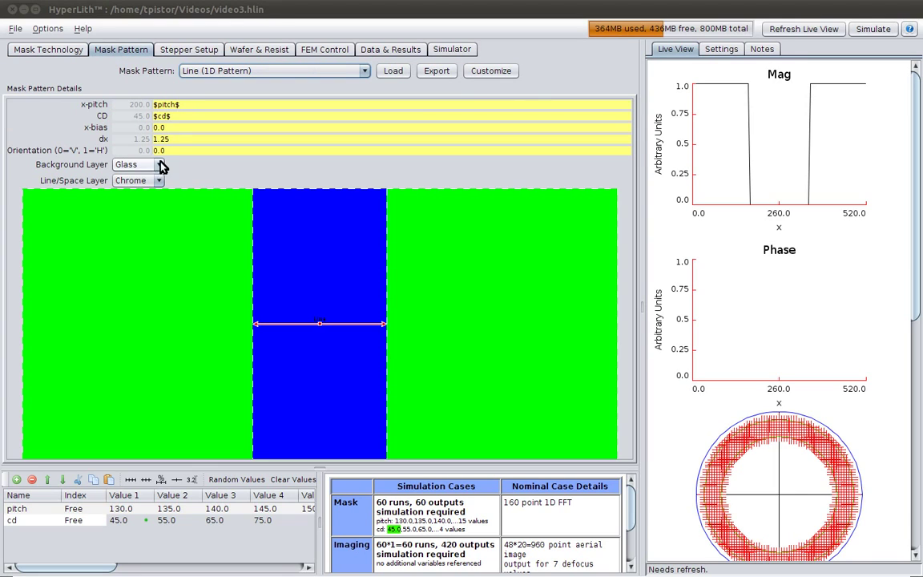
{"action": "left_click", "coordinate": [189, 104]}
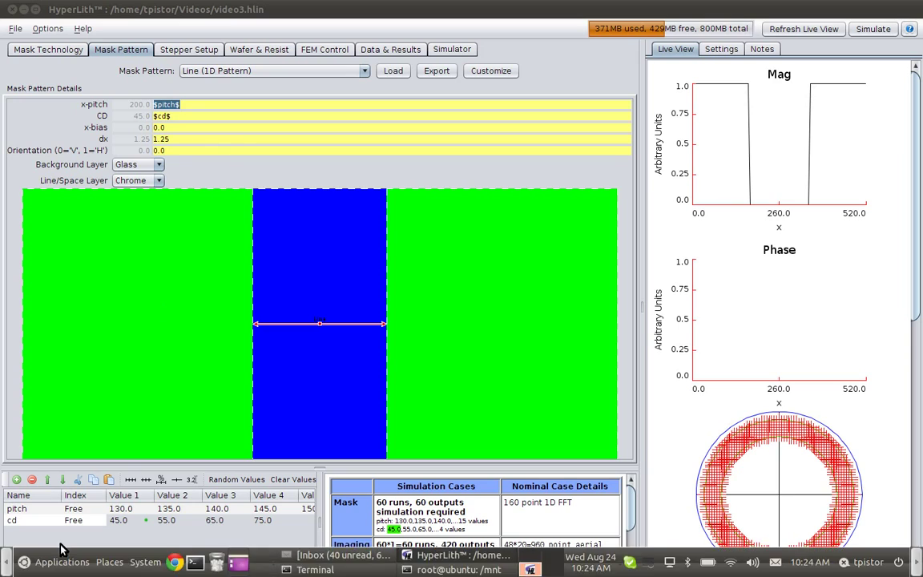
{"action": "left_click", "coordinate": [34, 521]}
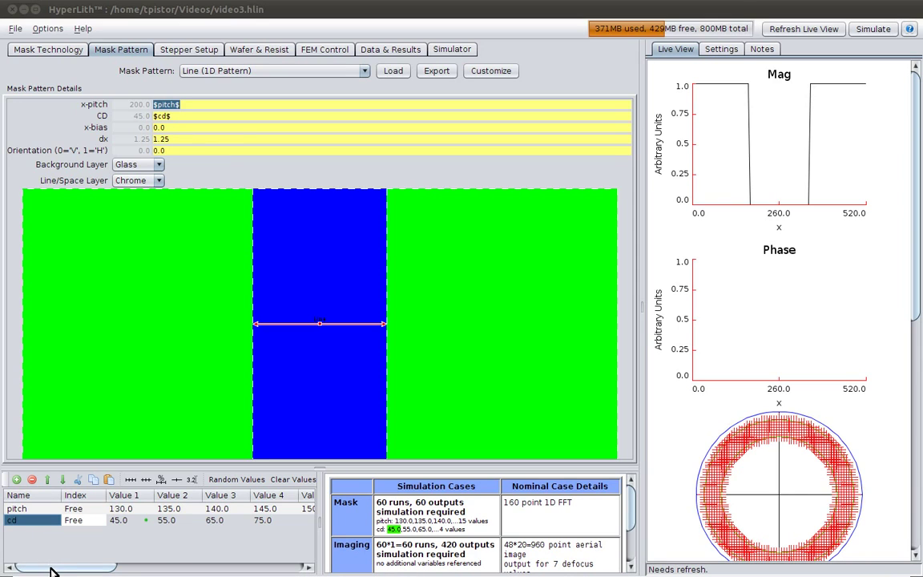
{"action": "left_click_drag", "start_coordinate": [51, 566], "coordinate": [68, 566]}
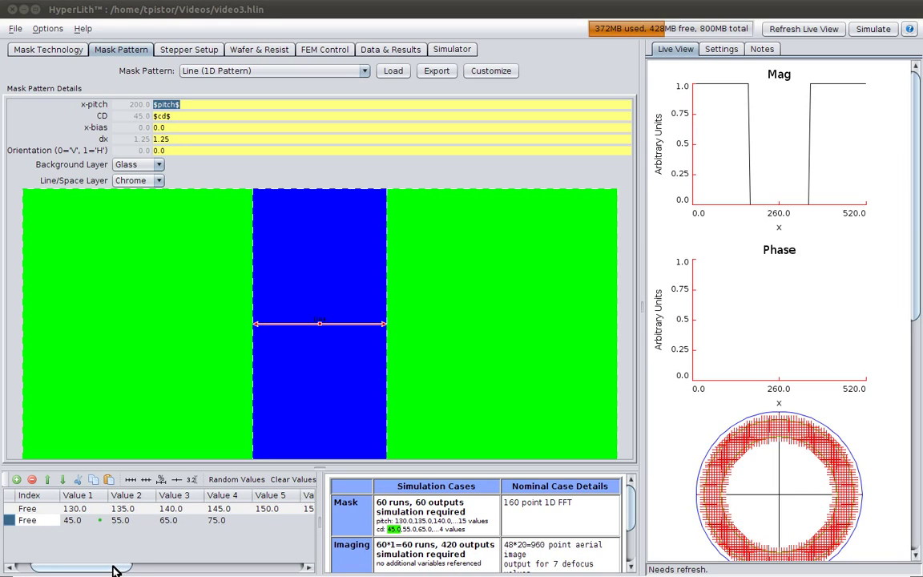
{"action": "left_click_drag", "start_coordinate": [123, 565], "coordinate": [56, 565]}
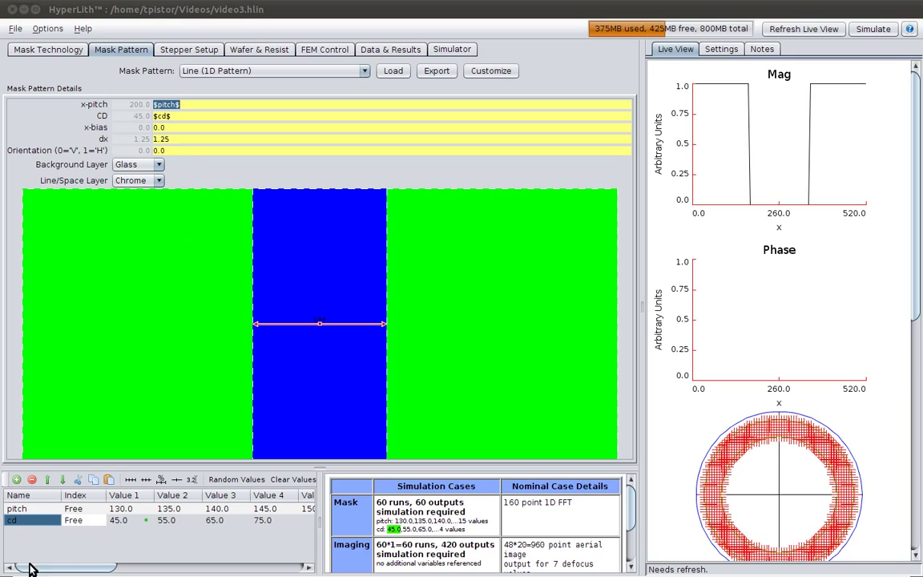
{"action": "left_click_drag", "start_coordinate": [17, 508], "coordinate": [23, 519]}
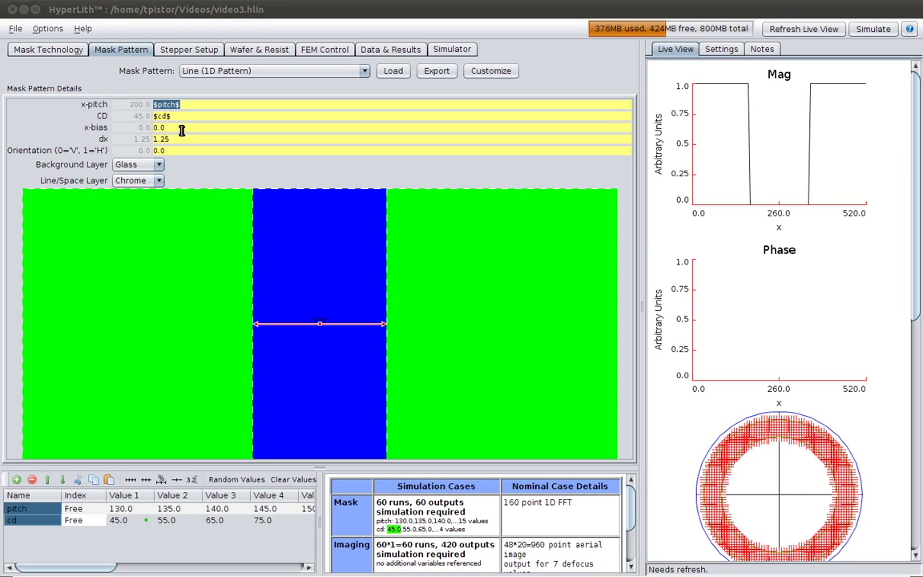
Review the stepper's NA value of 1.35 and its formula, then move on to the Wafer & Resist settings.
{"action": "left_click", "coordinate": [190, 49]}
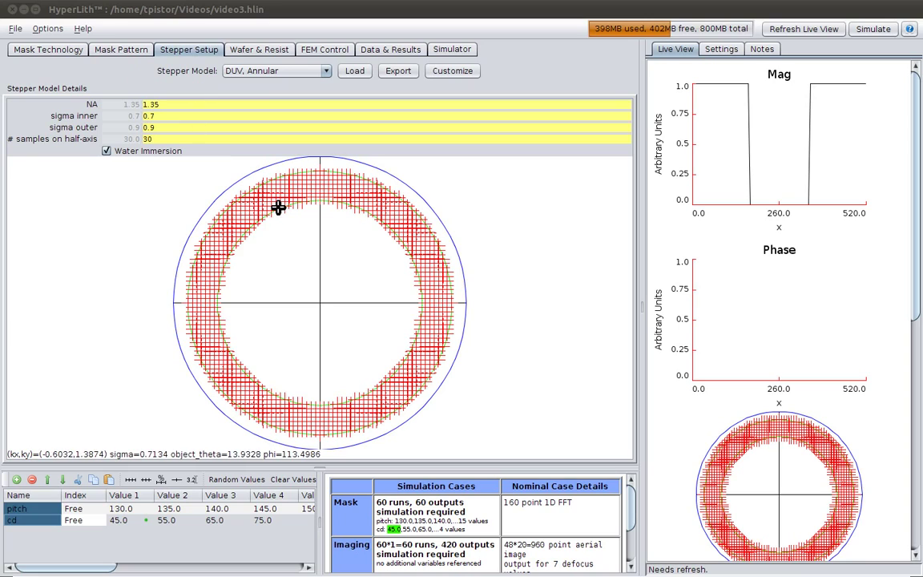
{"action": "double_click", "coordinate": [169, 105]}
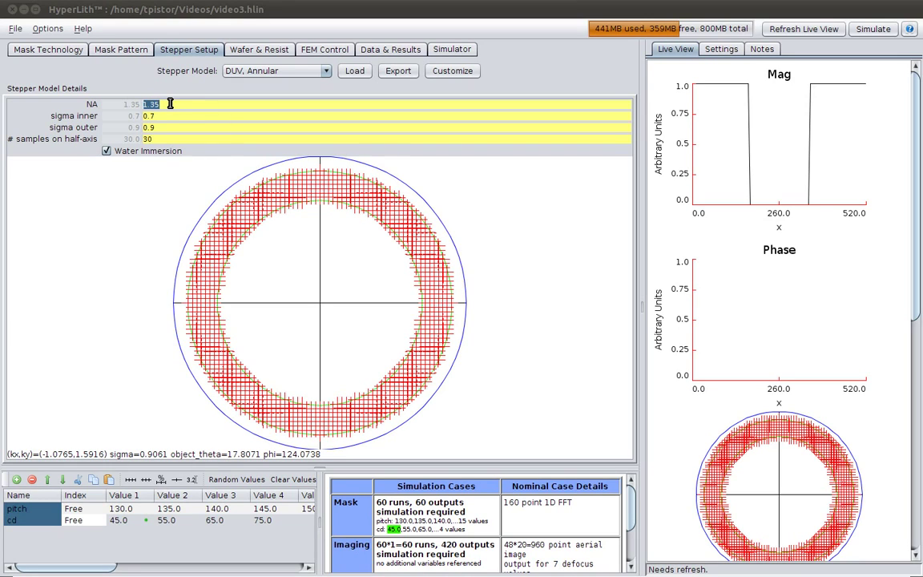
{"action": "left_click", "coordinate": [164, 104]}
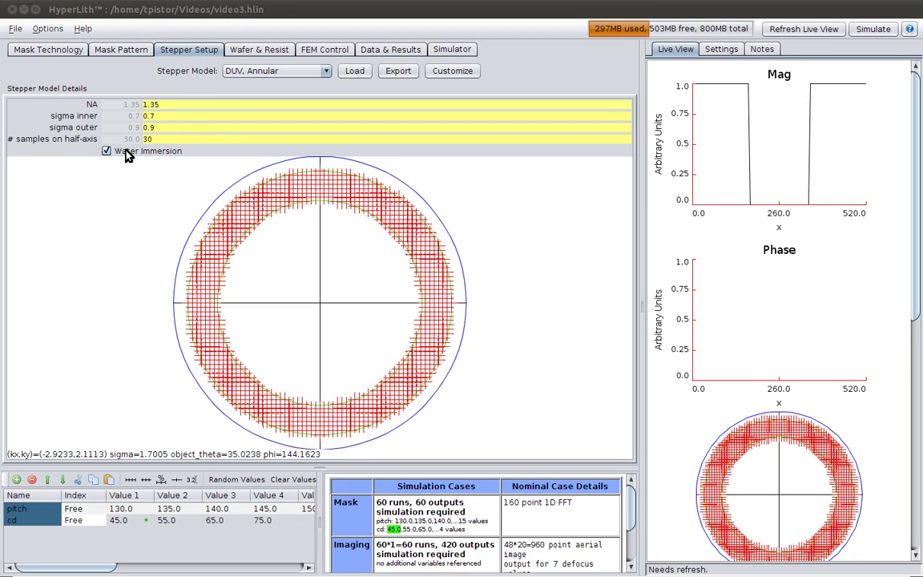
{"action": "left_click", "coordinate": [259, 51]}
Glance at FEM Control, return to Mask Pattern and enlarge the sweep variables table.
{"action": "left_click", "coordinate": [319, 51]}
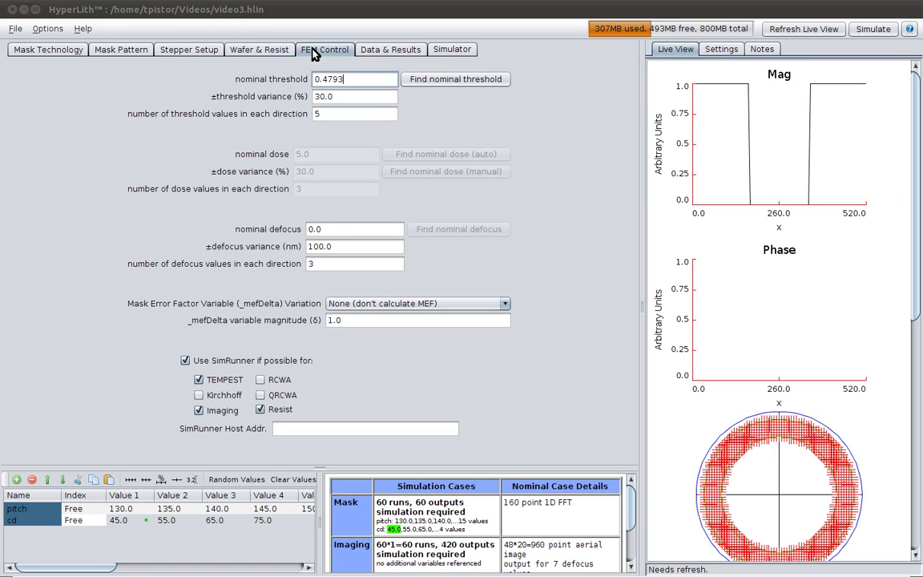
{"action": "left_click", "coordinate": [120, 50]}
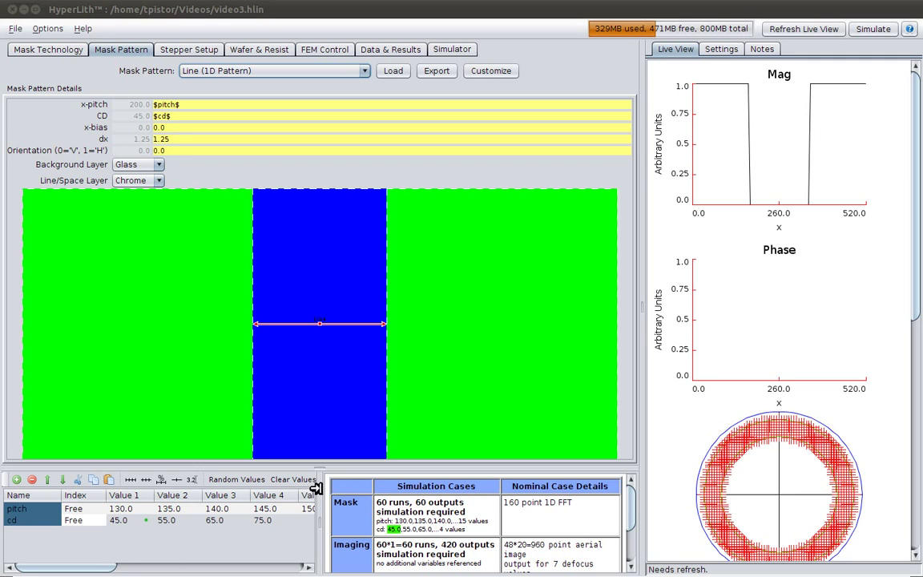
{"action": "left_click_drag", "start_coordinate": [316, 488], "coordinate": [447, 487]}
{"action": "left_click_drag", "start_coordinate": [438, 454], "coordinate": [444, 363]}
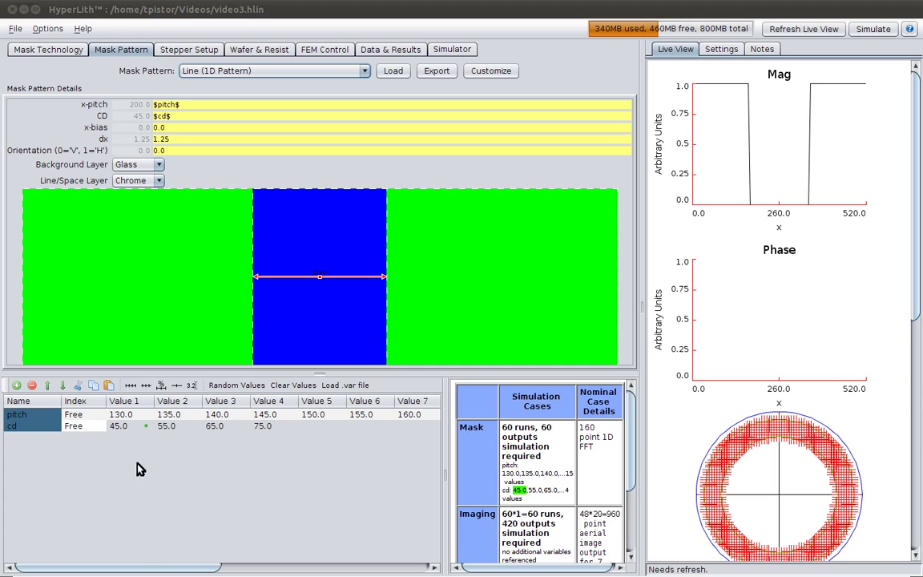
Make pitch value 130.0 the nominal value of the sweep.
{"action": "left_click", "coordinate": [120, 414]}
{"action": "right_click", "coordinate": [126, 415]}
{"action": "left_click", "coordinate": [164, 422]}
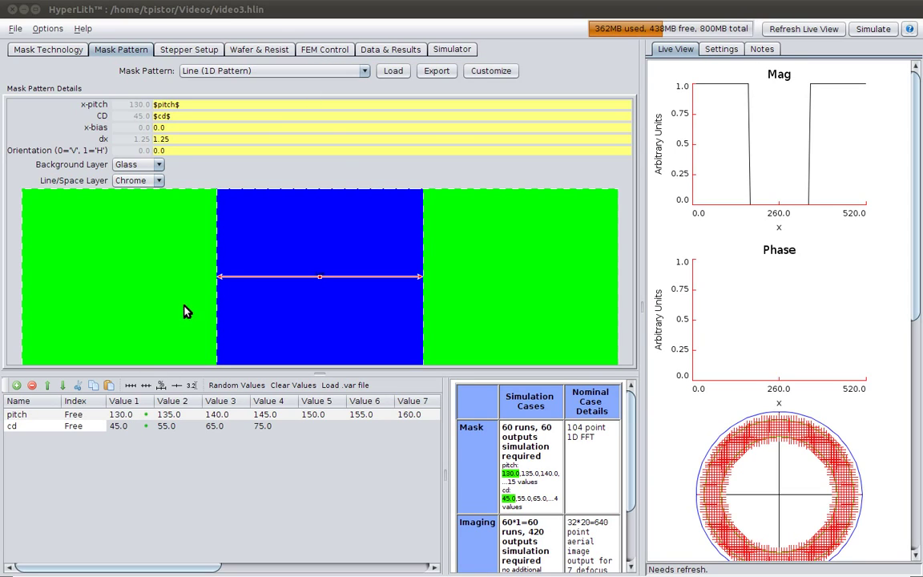
Find the nominal threshold (0.4014) in FEM Control and refresh the live view.
{"action": "left_click", "coordinate": [322, 50]}
{"action": "left_click", "coordinate": [433, 71]}
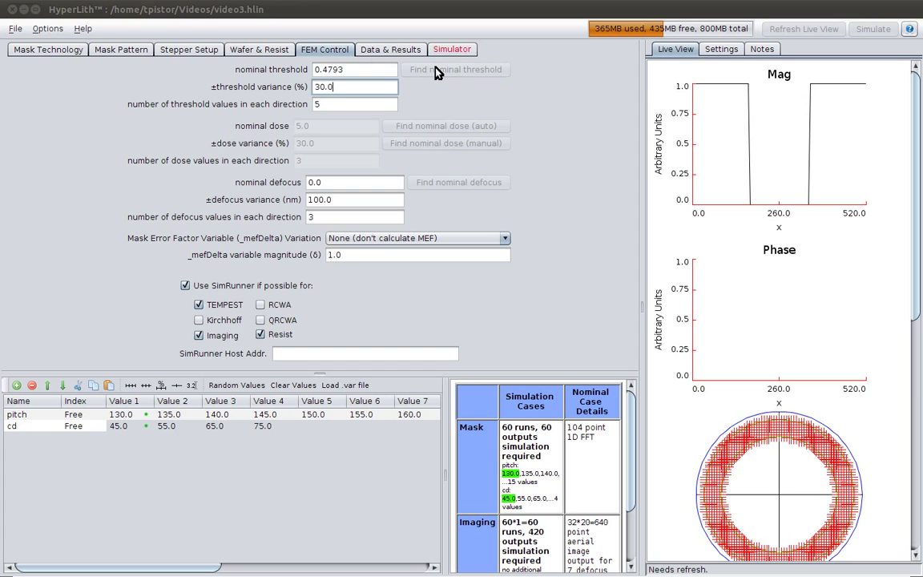
{"action": "left_click", "coordinate": [465, 345]}
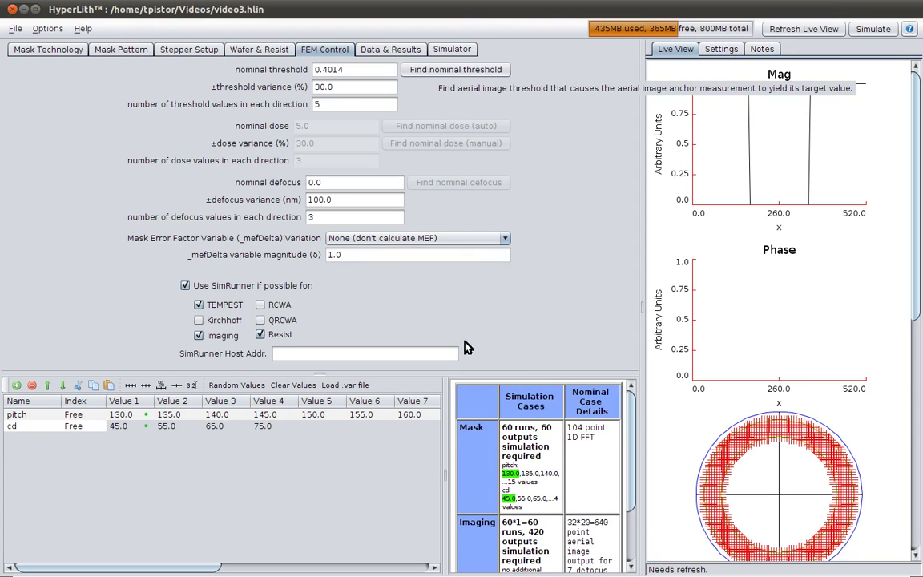
{"action": "left_click", "coordinate": [803, 29]}
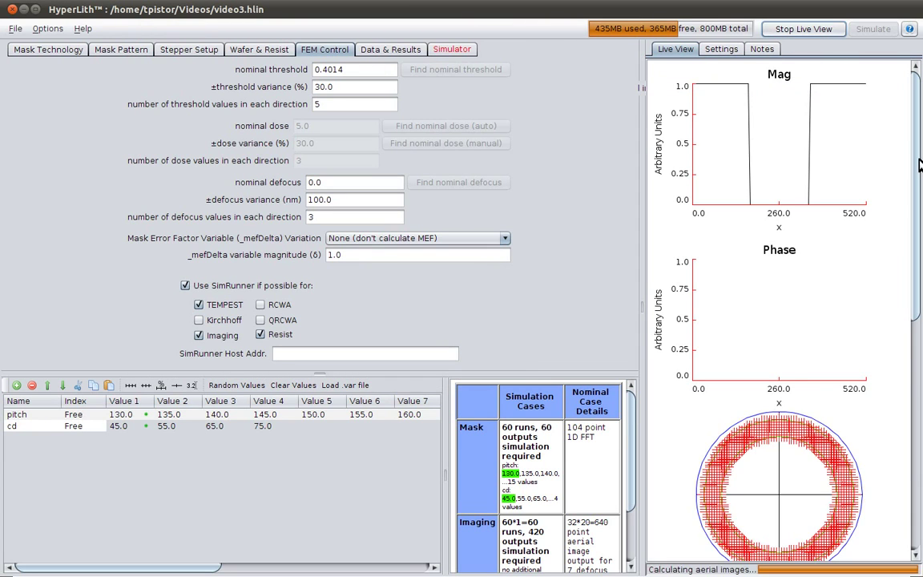
{"action": "scroll", "coordinate": [873, 134], "scroll_direction": "down", "scroll_amount": 10}
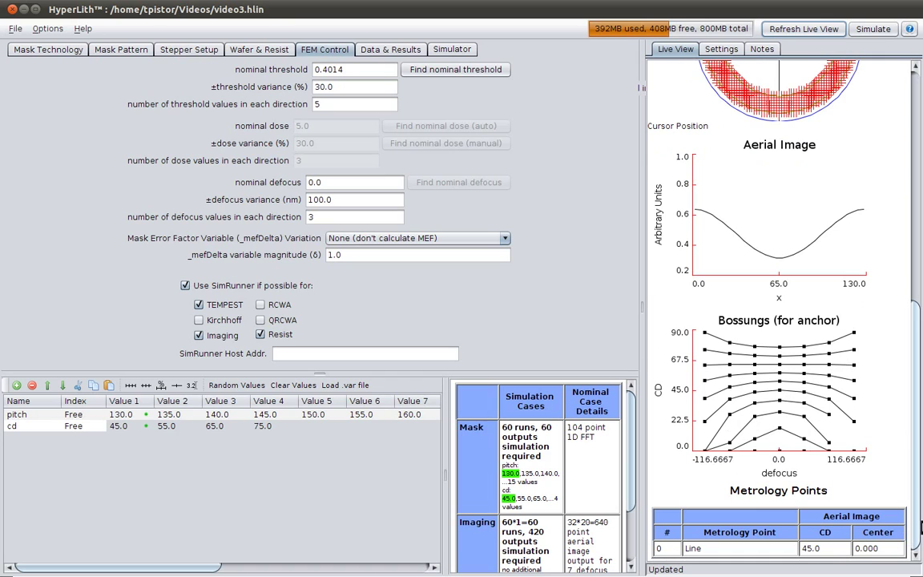
Run the pitch/CD simulation and arrange the resulting Data window.
{"action": "left_click", "coordinate": [873, 29]}
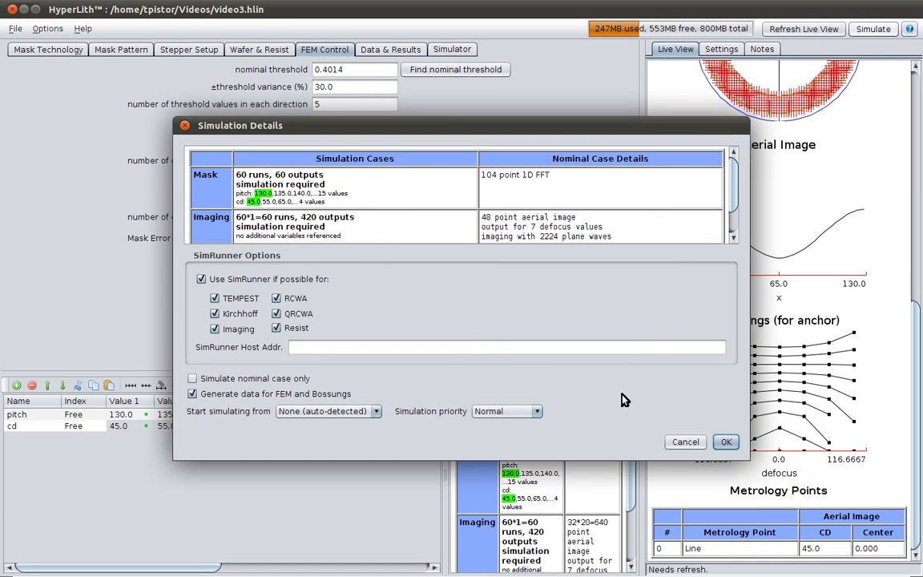
{"action": "left_click", "coordinate": [725, 442]}
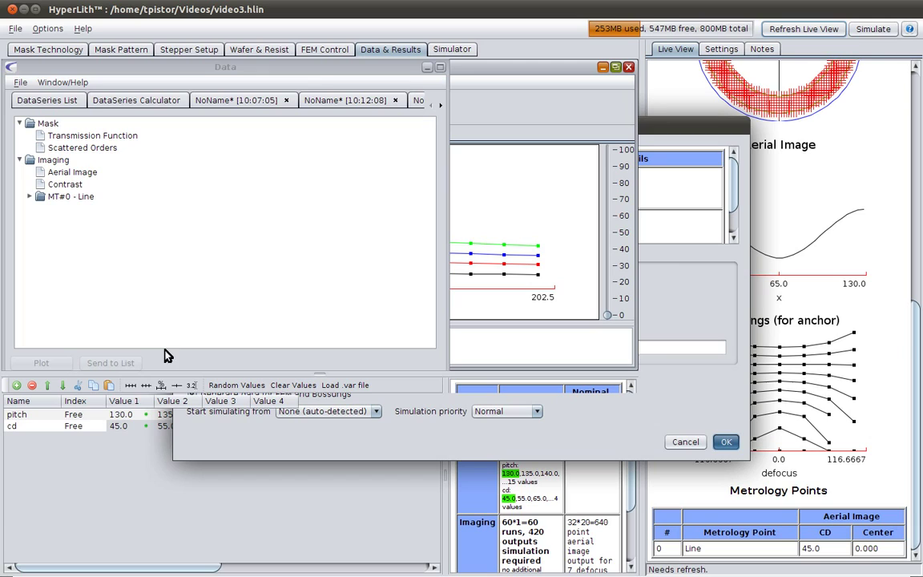
{"action": "left_click", "coordinate": [109, 561]}
{"action": "mouse_move", "coordinate": [62, 562]}
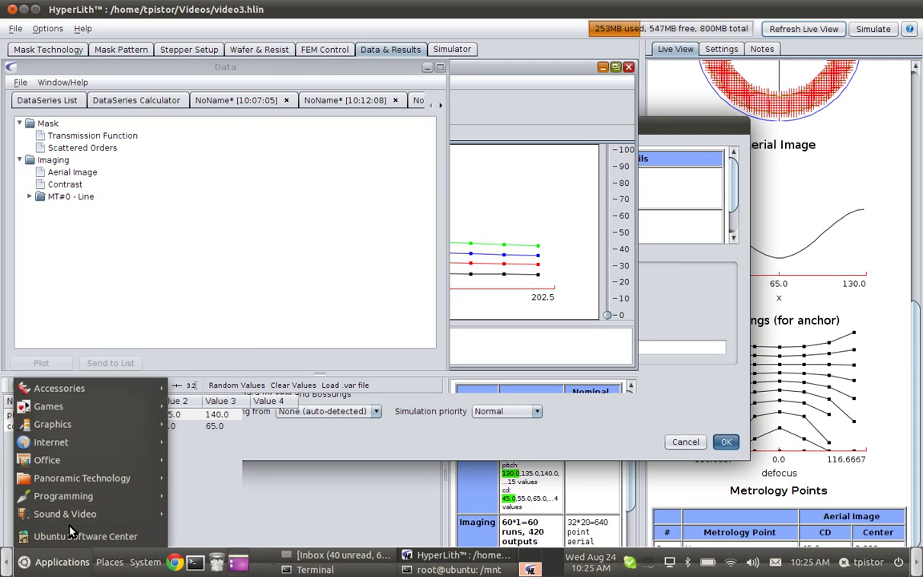
{"action": "left_click", "coordinate": [171, 475]}
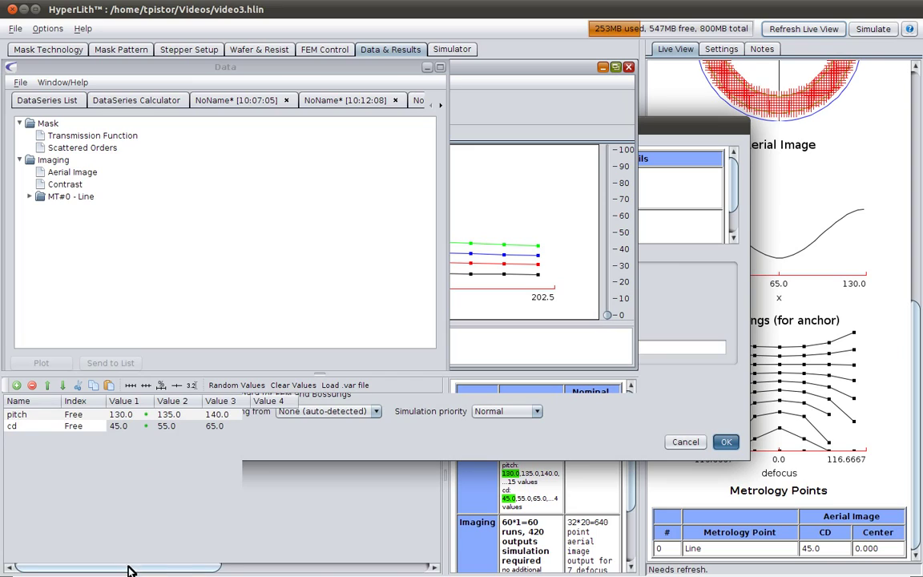
{"action": "left_click_drag", "start_coordinate": [127, 566], "coordinate": [10, 567]}
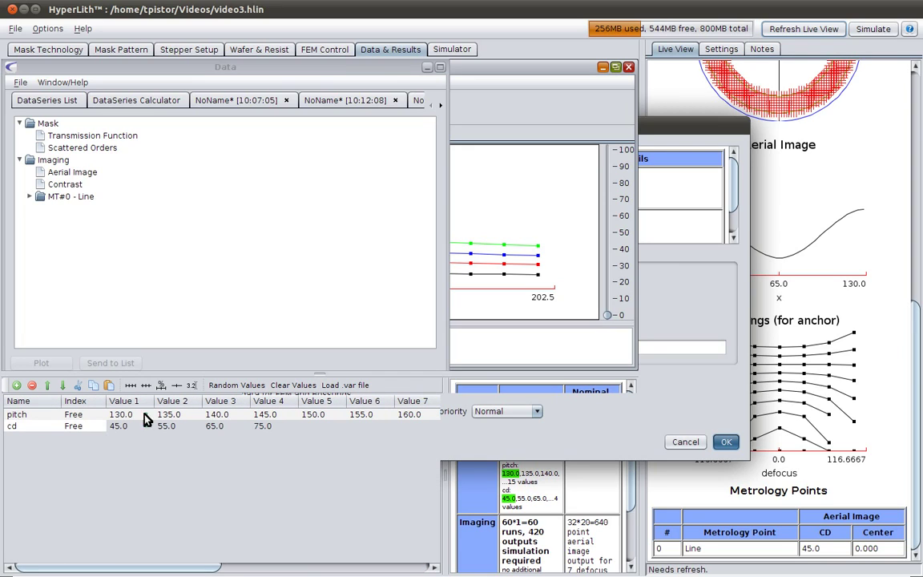
{"action": "left_click_drag", "start_coordinate": [128, 425], "coordinate": [272, 433]}
Select the CD results under MT#0 - Line and open their plot settings.
{"action": "left_click", "coordinate": [217, 414]}
{"action": "left_click", "coordinate": [64, 173]}
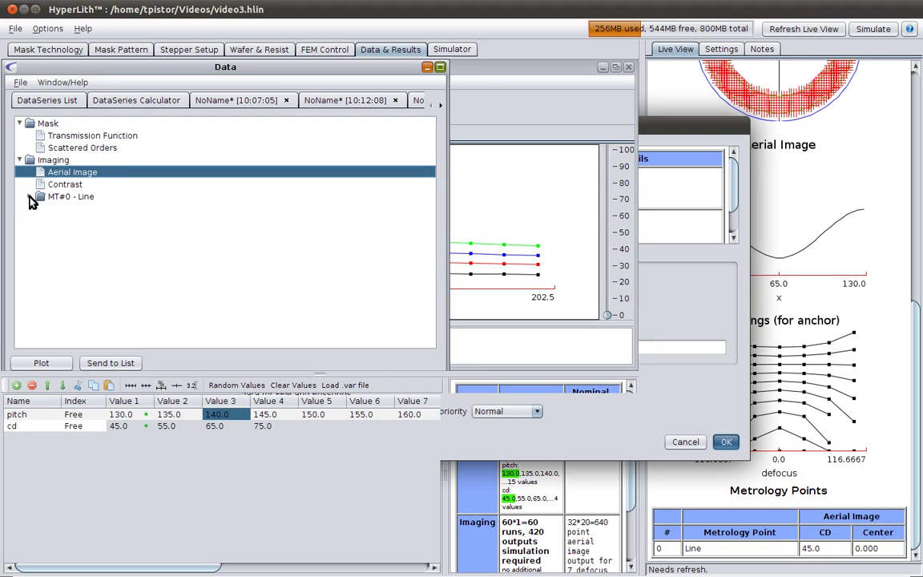
{"action": "left_click", "coordinate": [29, 196]}
{"action": "left_click", "coordinate": [64, 220]}
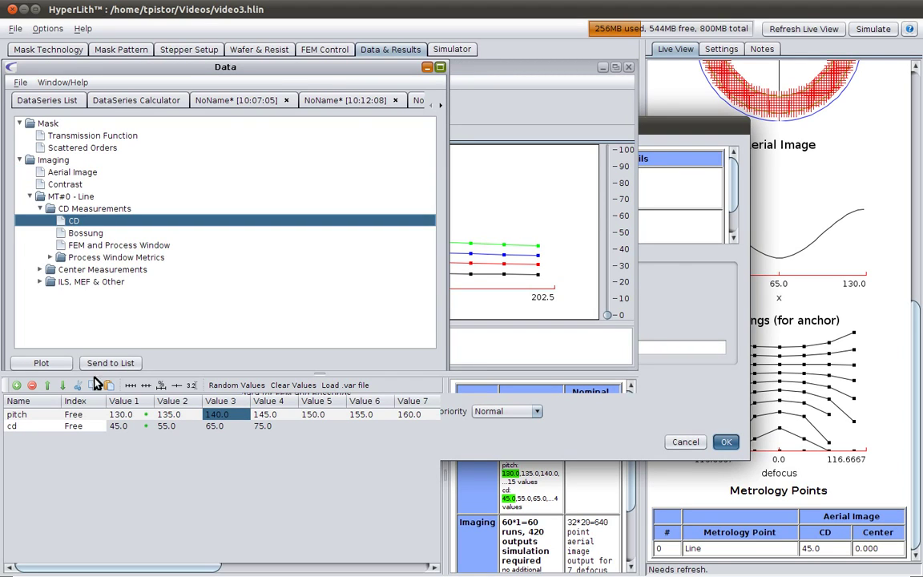
{"action": "left_click", "coordinate": [55, 364]}
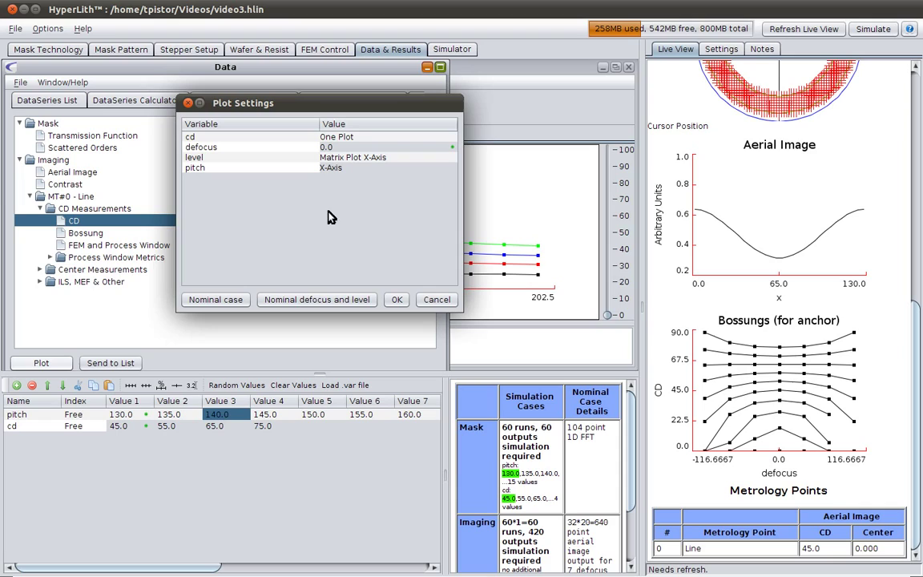
Use defocus 0.0 and level 0.4014, with pitch on the X-Axis.
{"action": "left_click", "coordinate": [288, 301]}
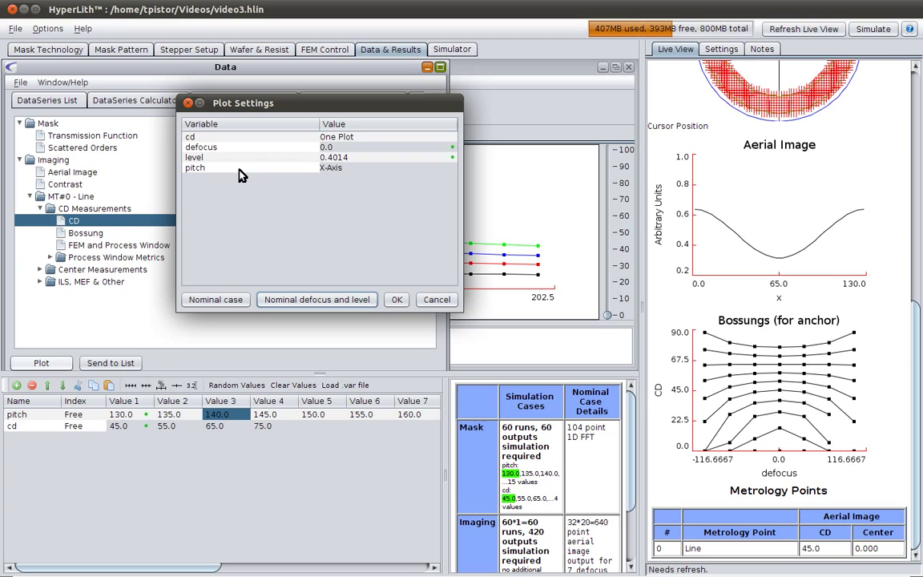
{"action": "left_click", "coordinate": [345, 169]}
{"action": "left_click", "coordinate": [354, 218]}
Create the CD-versus-pitch plot, maximize it and enlarge the chart area.
{"action": "left_click", "coordinate": [397, 299]}
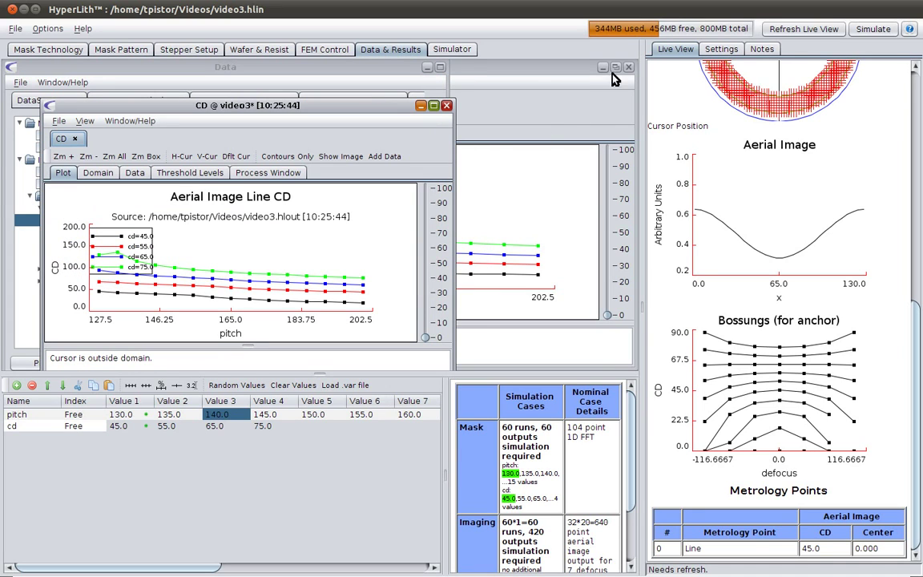
{"action": "left_click", "coordinate": [433, 106]}
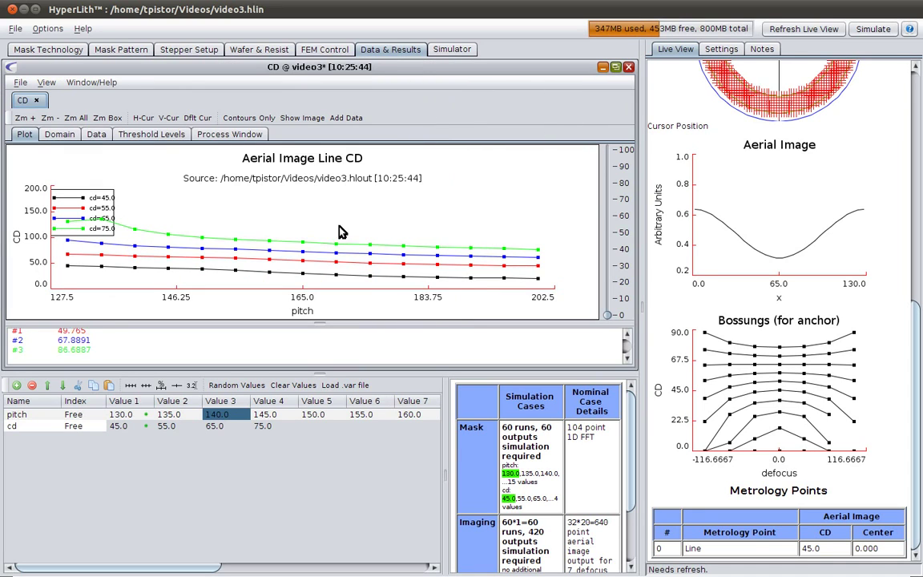
{"action": "left_click_drag", "start_coordinate": [88, 193], "coordinate": [238, 205]}
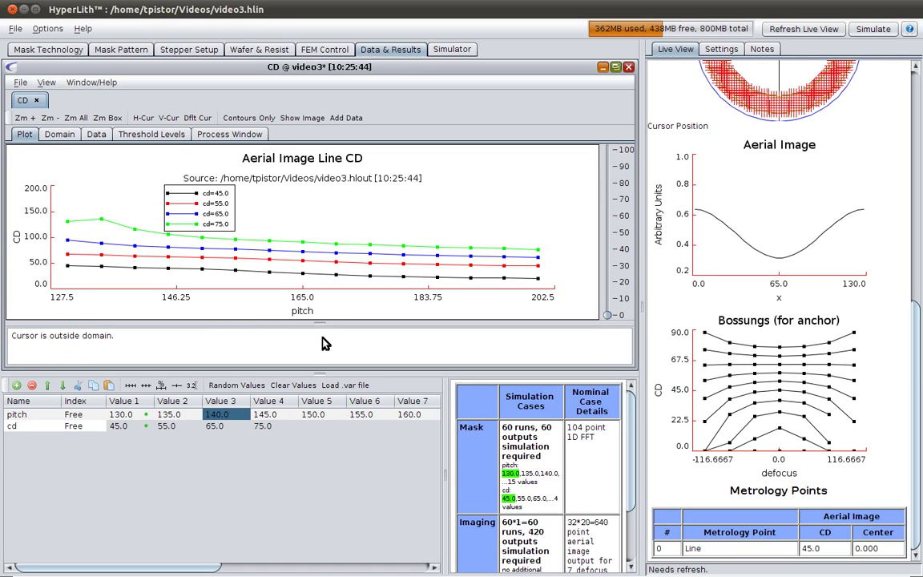
{"action": "left_click_drag", "start_coordinate": [326, 372], "coordinate": [328, 474]}
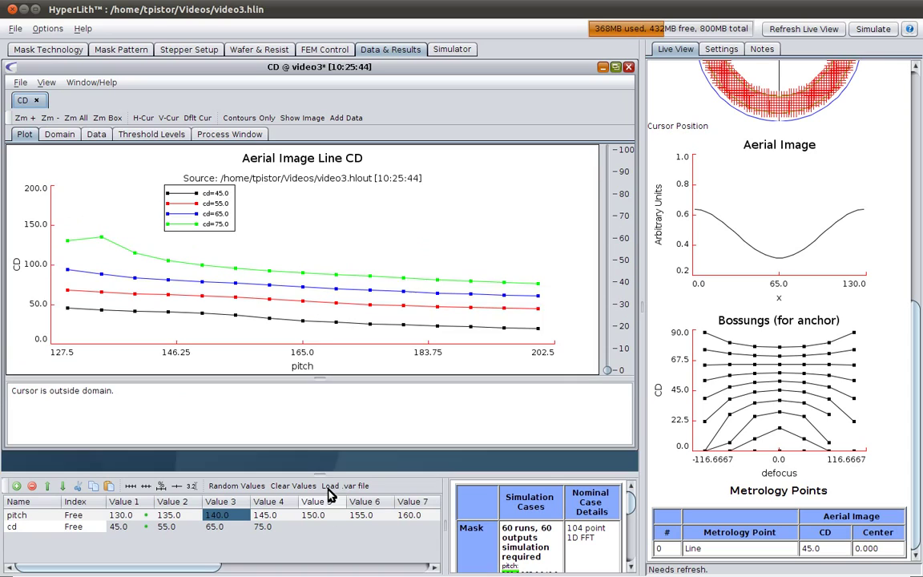
{"action": "left_click_drag", "start_coordinate": [335, 387], "coordinate": [334, 443]}
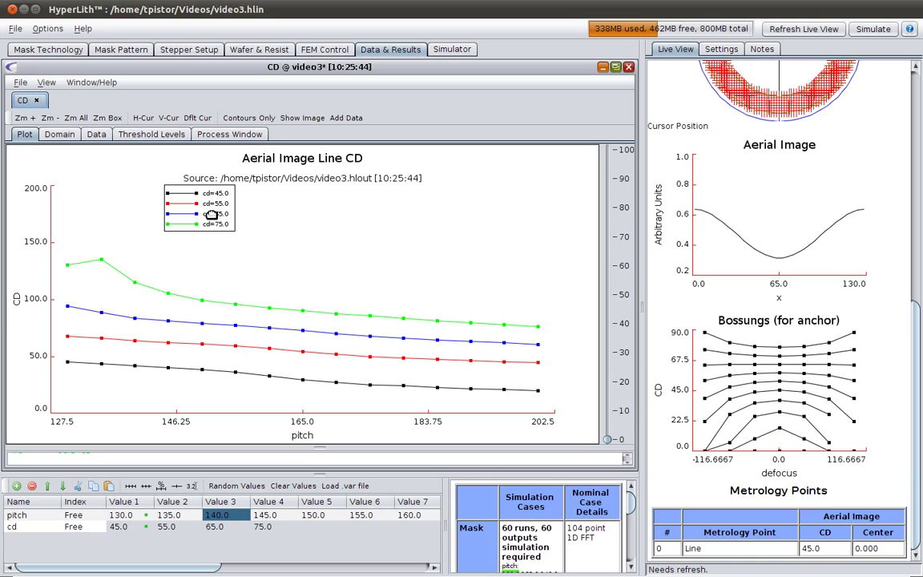
Move the legend clear of the four cd curves and bring the Data window forward.
{"action": "left_click", "coordinate": [21, 526]}
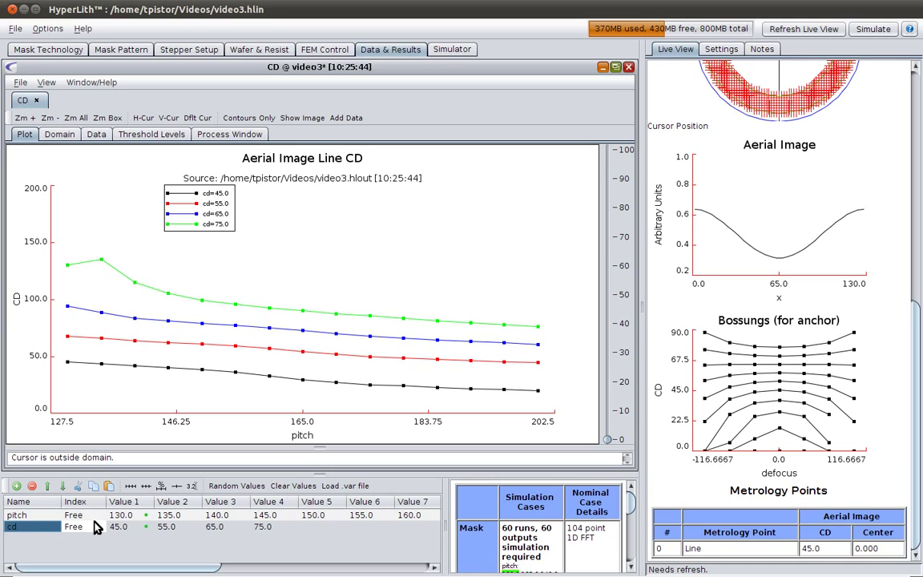
{"action": "left_click_drag", "start_coordinate": [211, 202], "coordinate": [237, 227]}
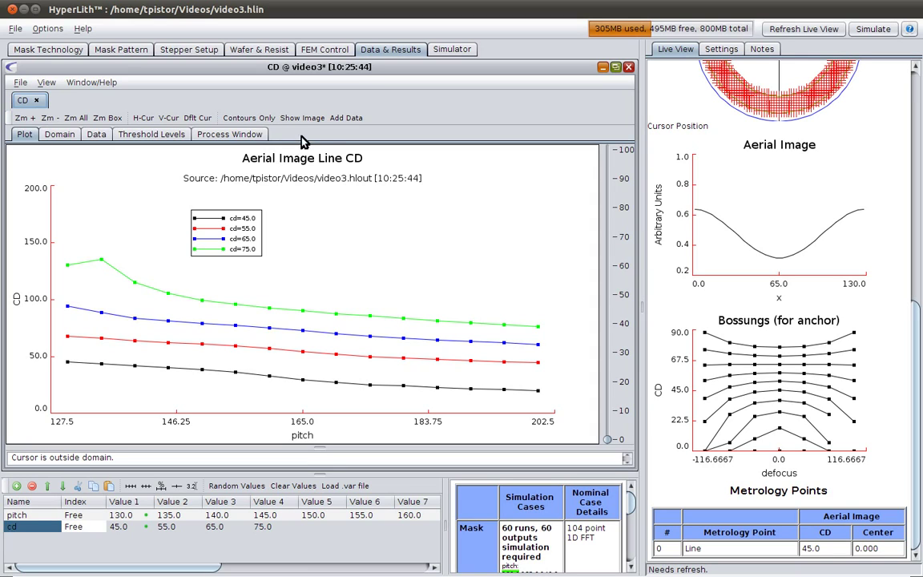
{"action": "left_click", "coordinate": [602, 67]}
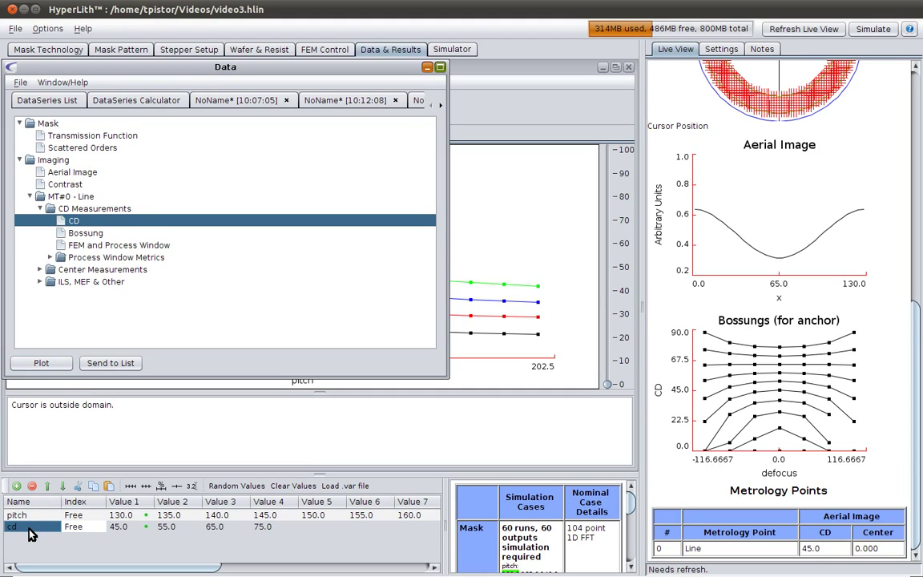
Replot CD versus pitch with cd set to Separate Plots and maximize the new window.
{"action": "left_click", "coordinate": [42, 363]}
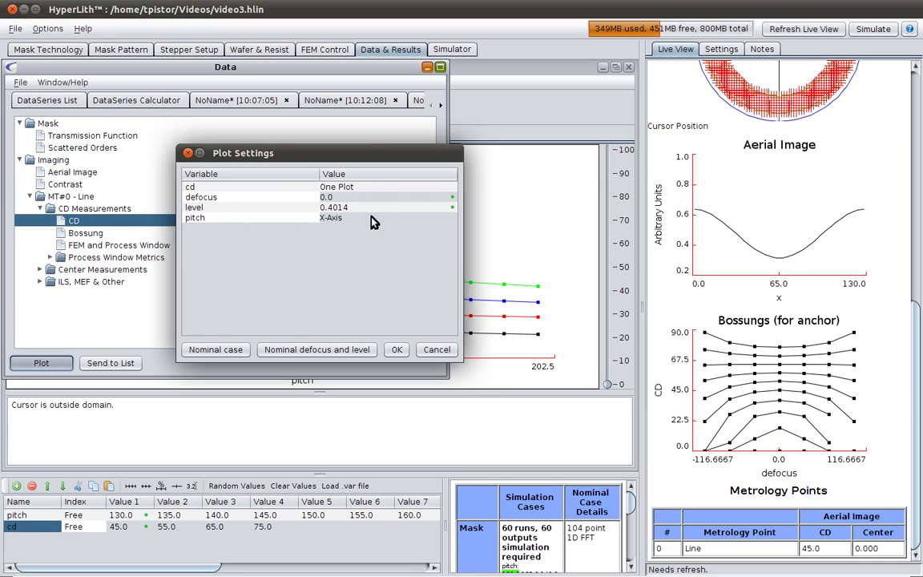
{"action": "left_click", "coordinate": [375, 190]}
{"action": "left_click", "coordinate": [336, 214]}
{"action": "left_click", "coordinate": [398, 350]}
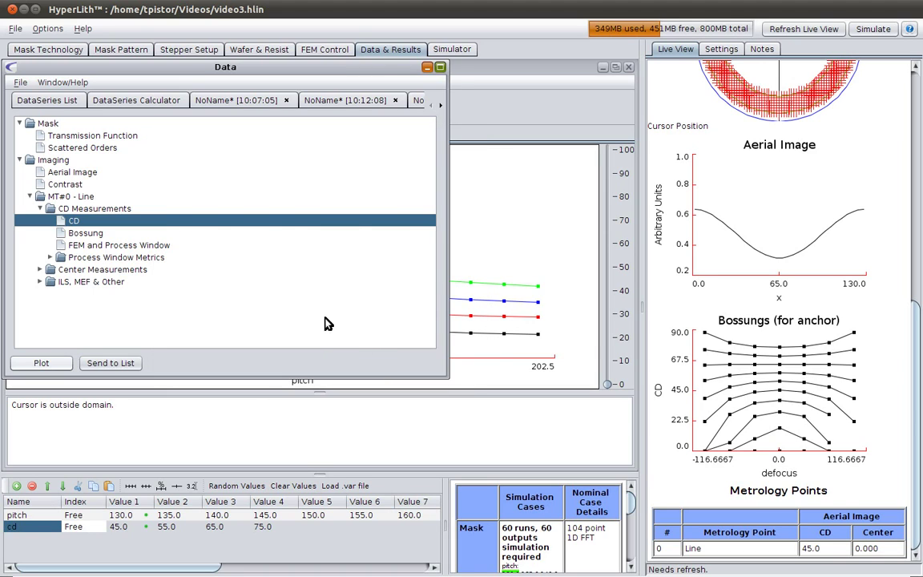
{"action": "left_click", "coordinate": [401, 112]}
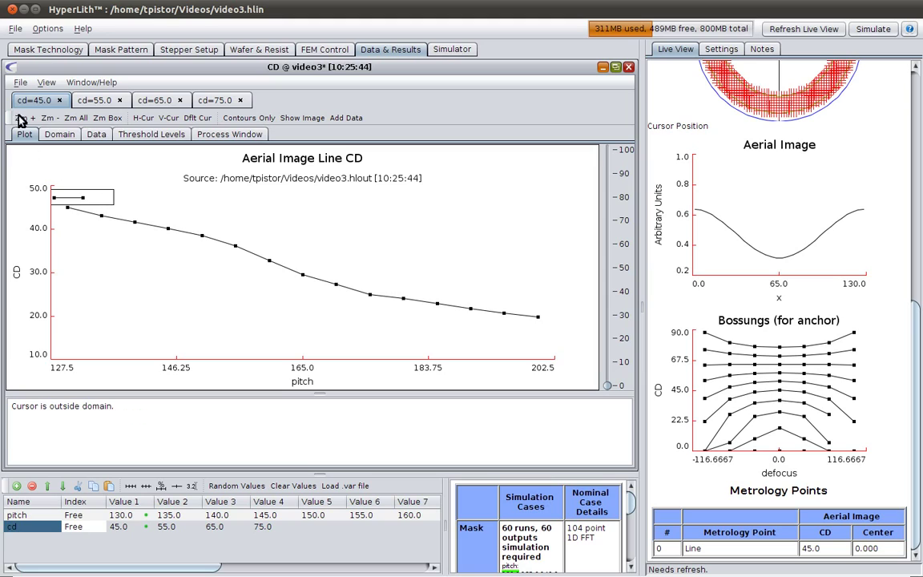
Flip through the cd=55.0, 65.0 and 75.0 plots, then return to cd=45.0.
{"action": "left_click", "coordinate": [91, 101]}
{"action": "left_click", "coordinate": [154, 100]}
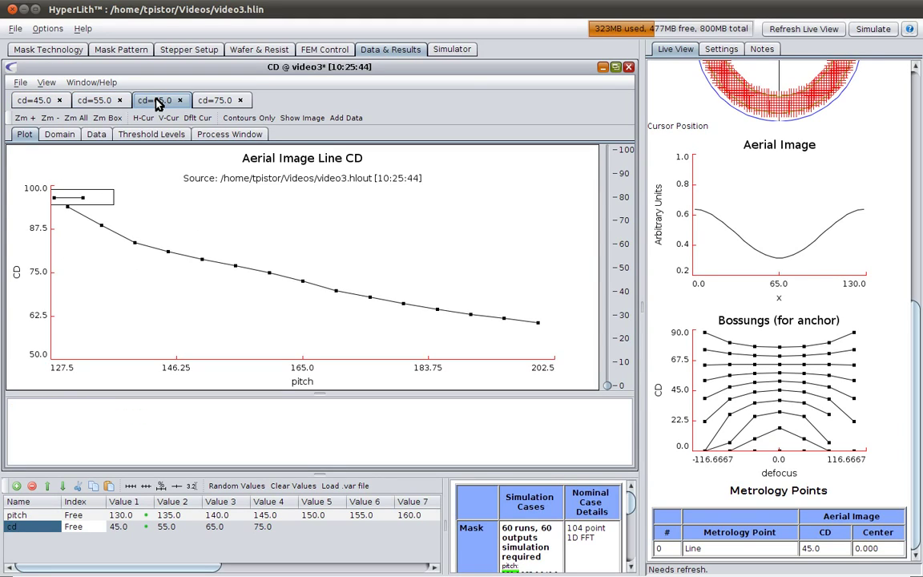
{"action": "left_click", "coordinate": [216, 102]}
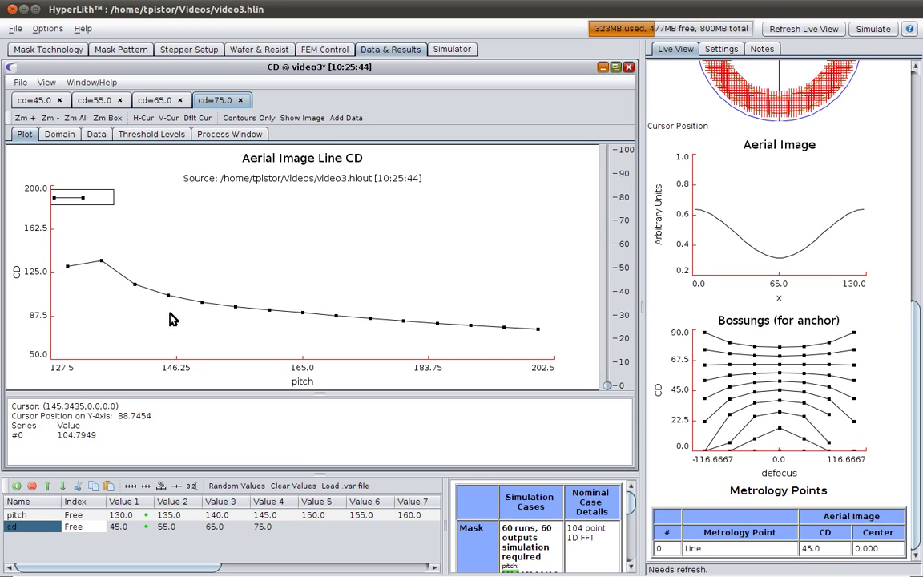
{"action": "left_click", "coordinate": [32, 97]}
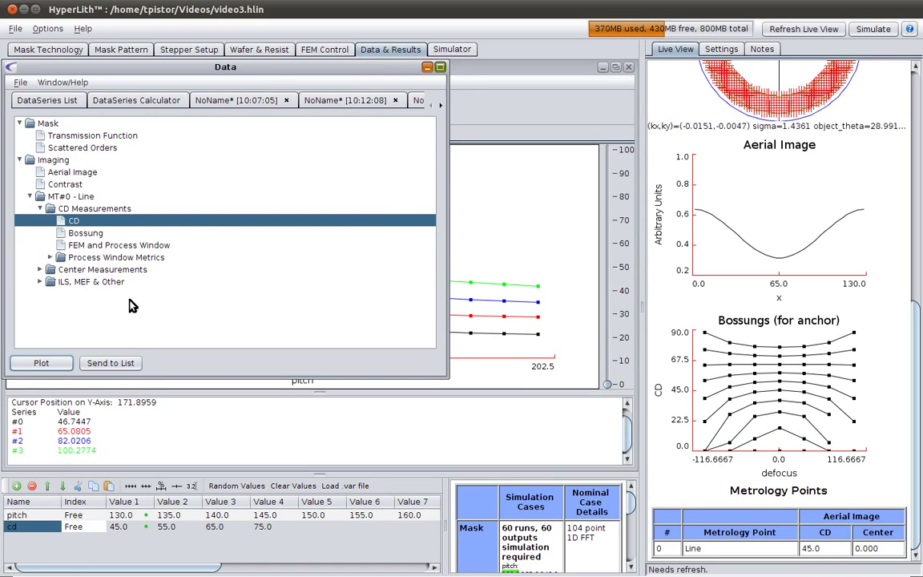
In the CD Plot Settings, put defocus on the X-Axis and level as One Plot.
{"action": "left_click", "coordinate": [40, 363]}
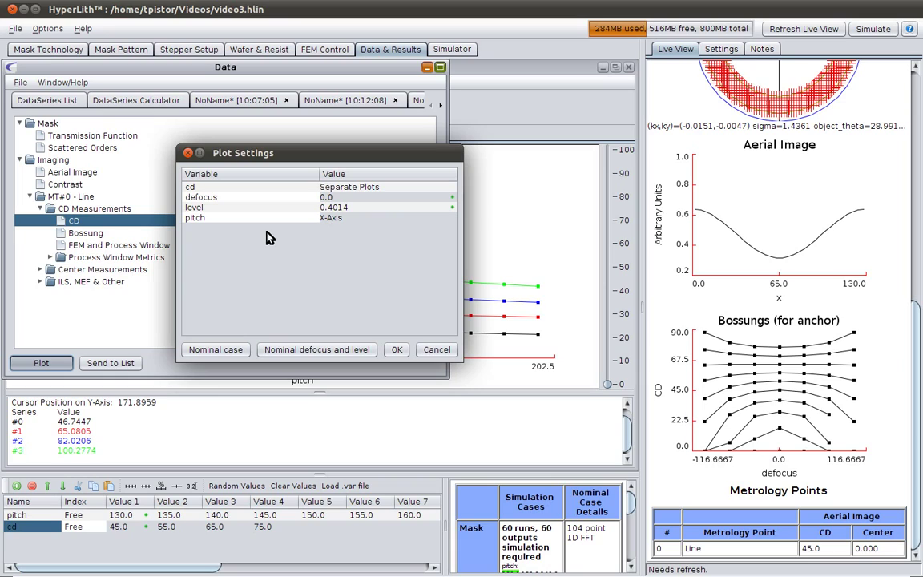
{"action": "left_click", "coordinate": [346, 198]}
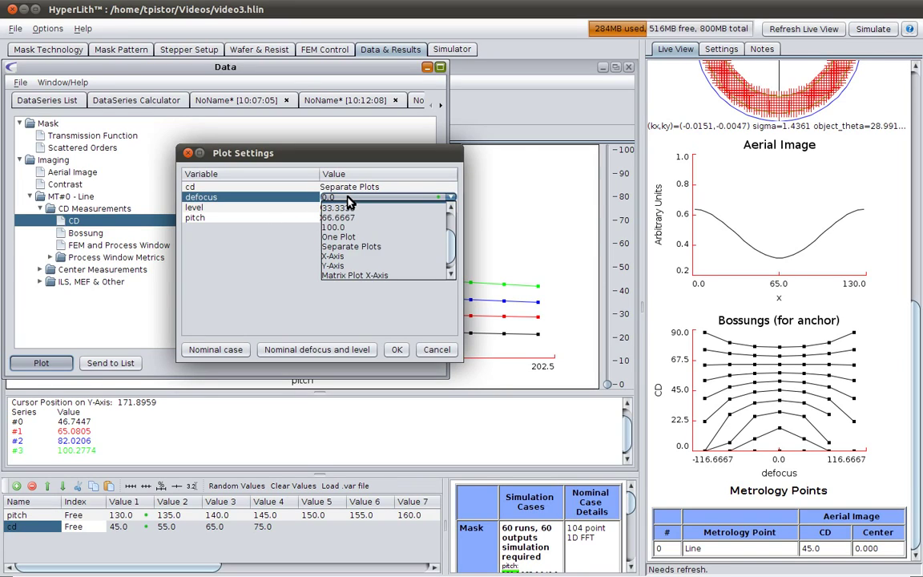
{"action": "left_click", "coordinate": [350, 257]}
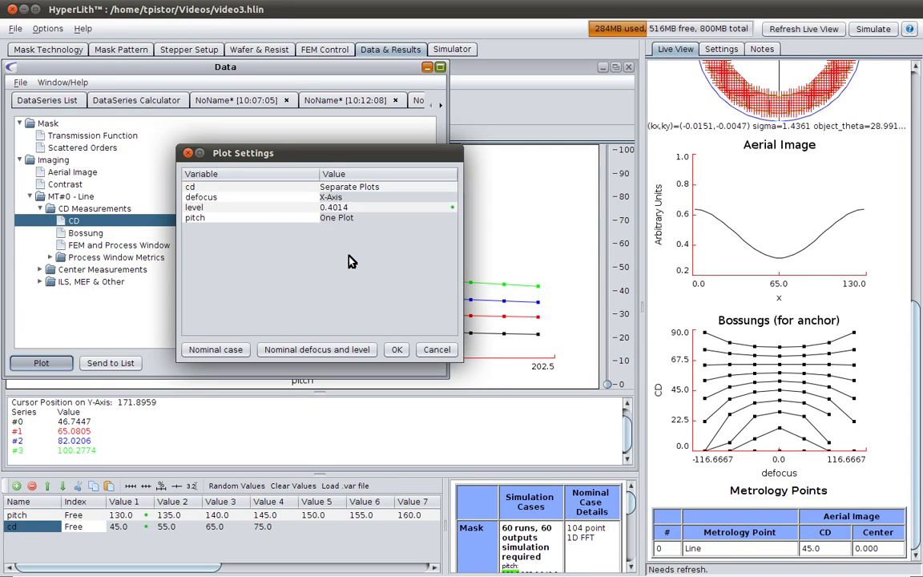
{"action": "left_click", "coordinate": [368, 207]}
{"action": "scroll", "coordinate": [366, 241], "scroll_direction": "down", "scroll_amount": 3}
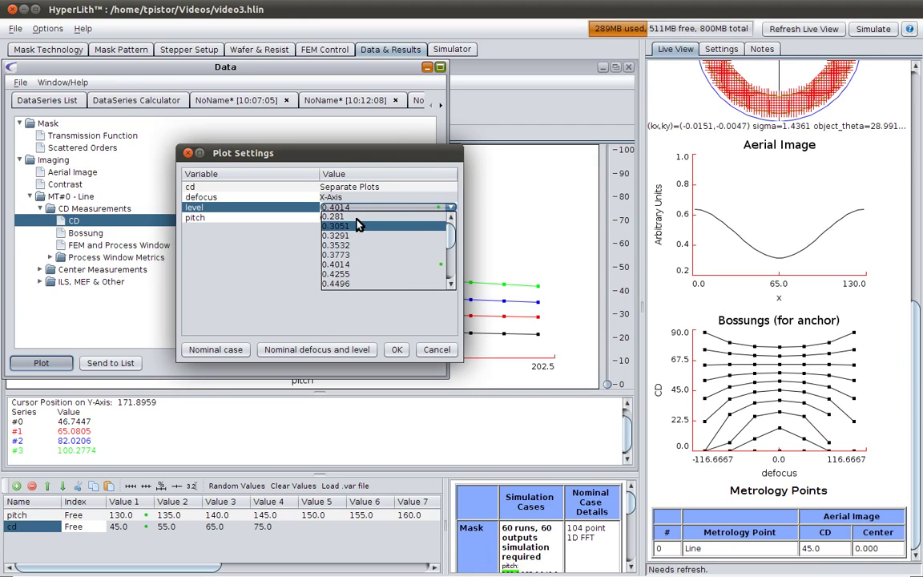
{"action": "left_click", "coordinate": [366, 236]}
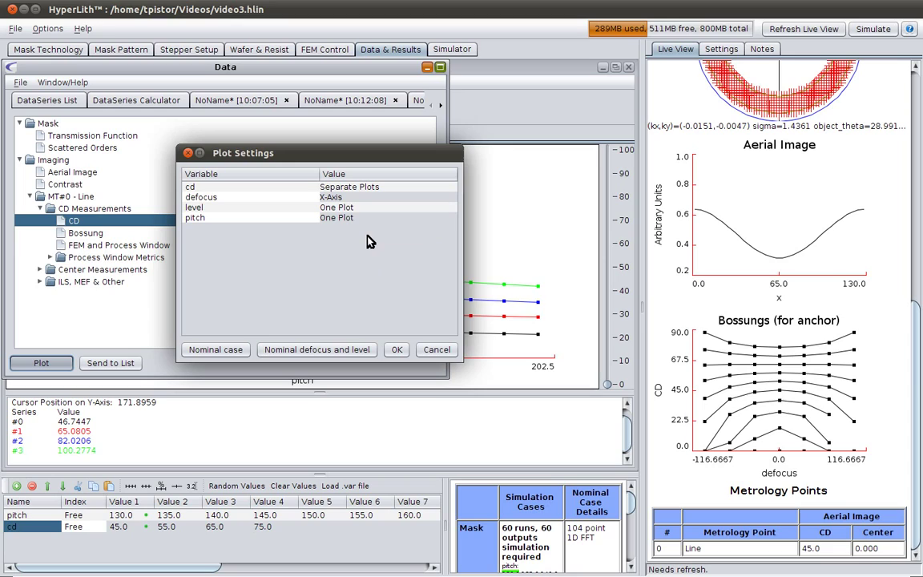
Set pitch to Matrix Plot X-Axis and cd to Matrix Plot Y-Axis, then create the matrix.
{"action": "left_click", "coordinate": [370, 219]}
{"action": "scroll", "coordinate": [374, 257], "scroll_direction": "down", "scroll_amount": 3}
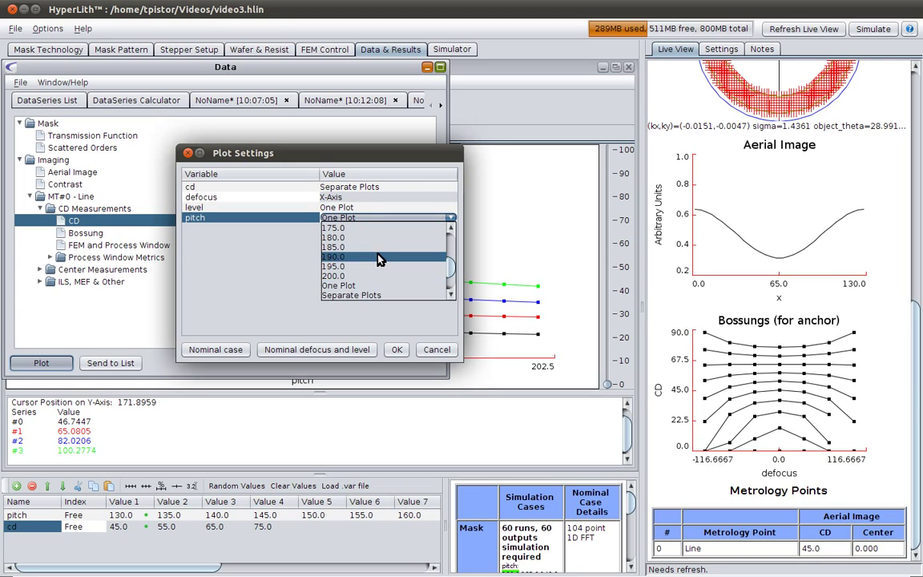
{"action": "left_click", "coordinate": [380, 286]}
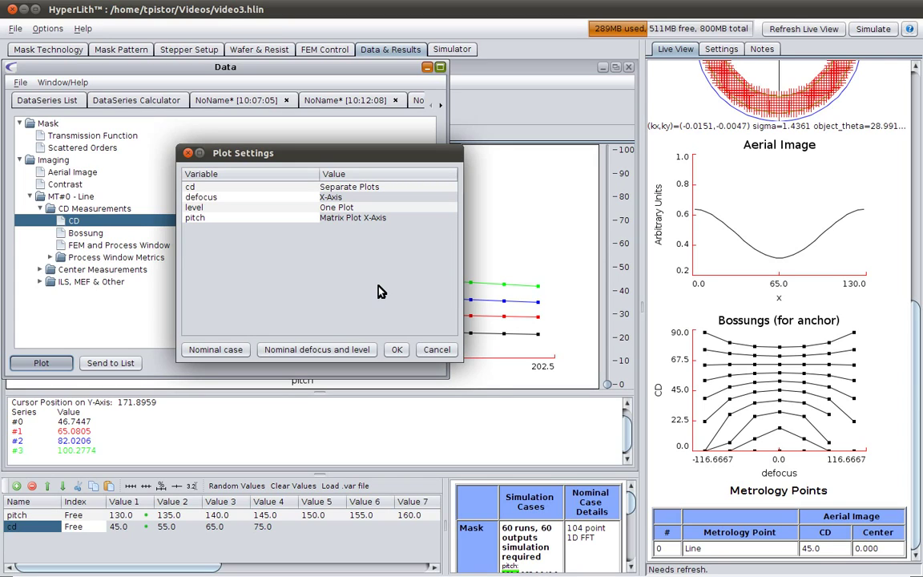
{"action": "left_click", "coordinate": [376, 187]}
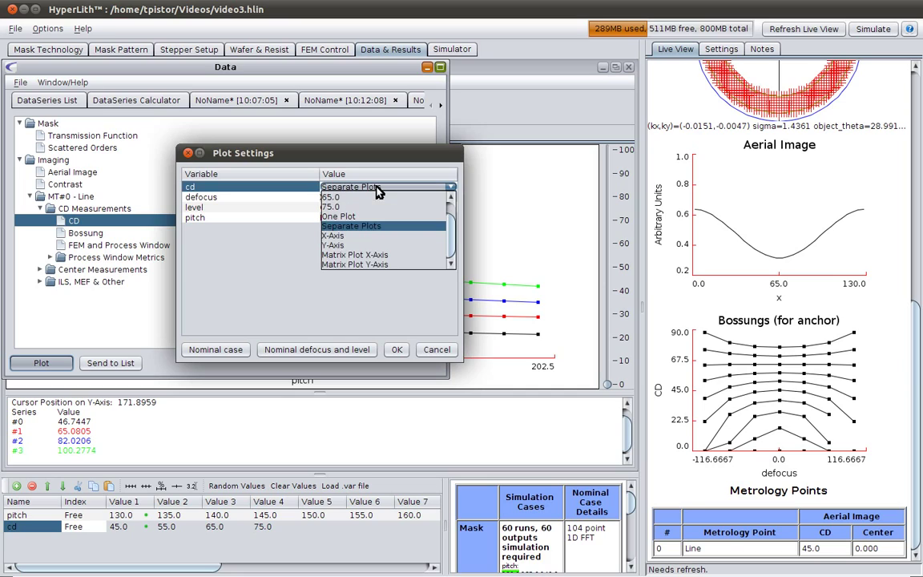
{"action": "left_click", "coordinate": [381, 265]}
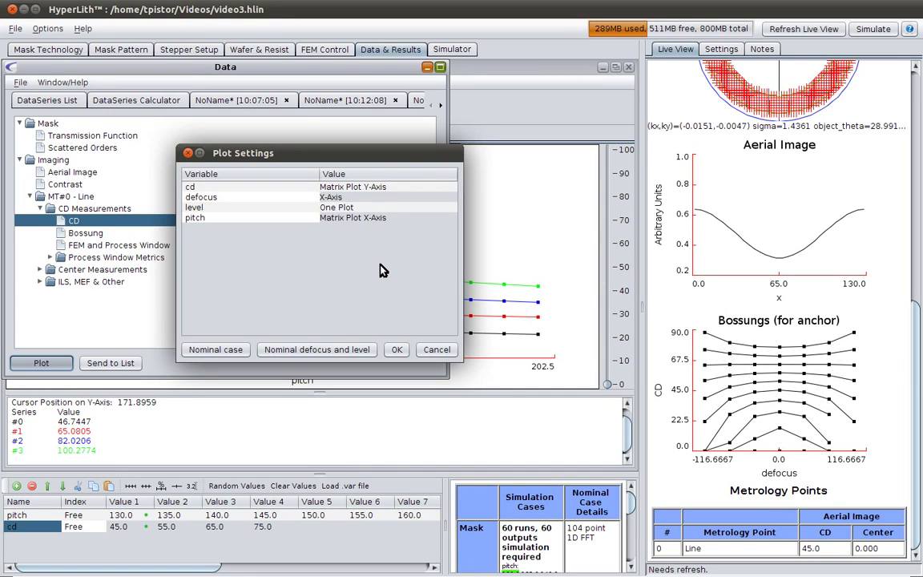
{"action": "left_click", "coordinate": [398, 350]}
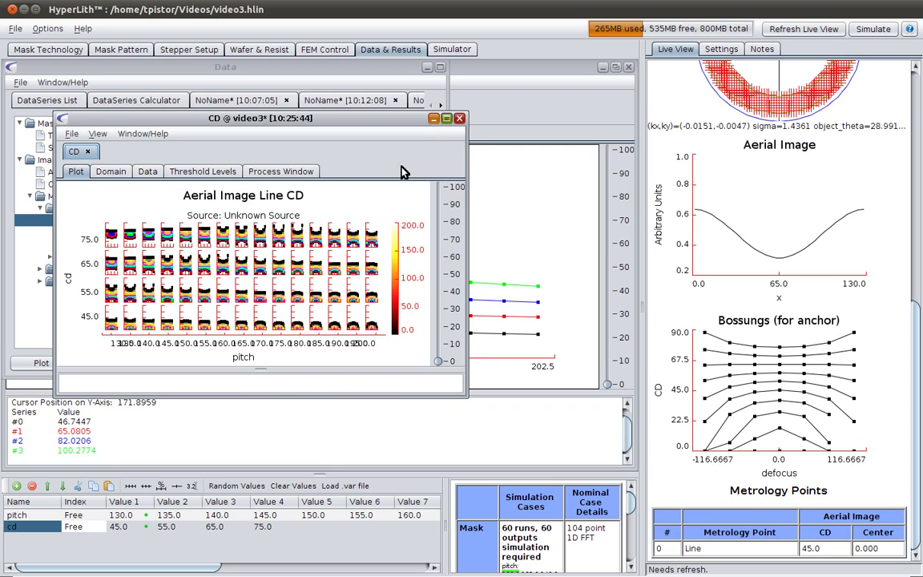
Enlarge the Bossung matrix, inspect one cell's CD-vs-defocus detail, then close that view.
{"action": "left_click", "coordinate": [438, 119]}
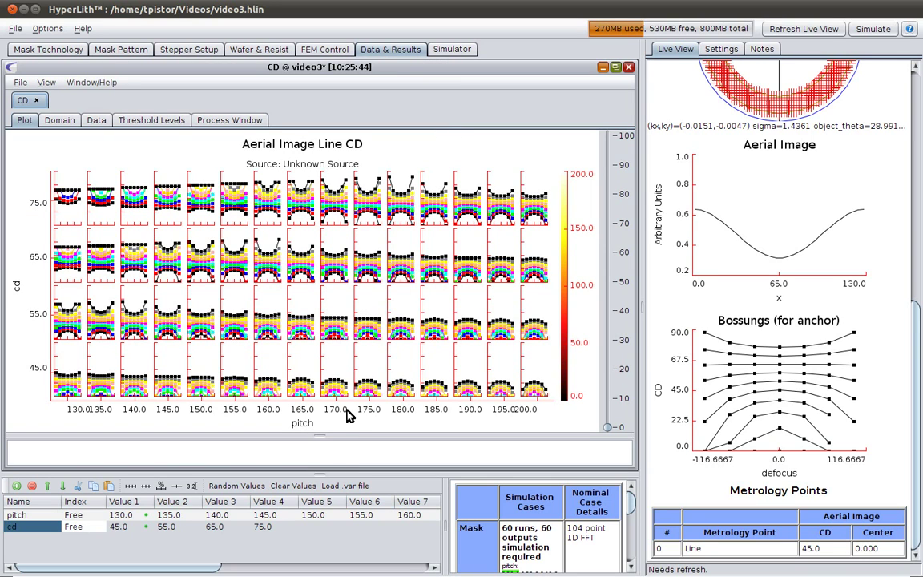
{"action": "left_click_drag", "start_coordinate": [334, 431], "coordinate": [335, 444]}
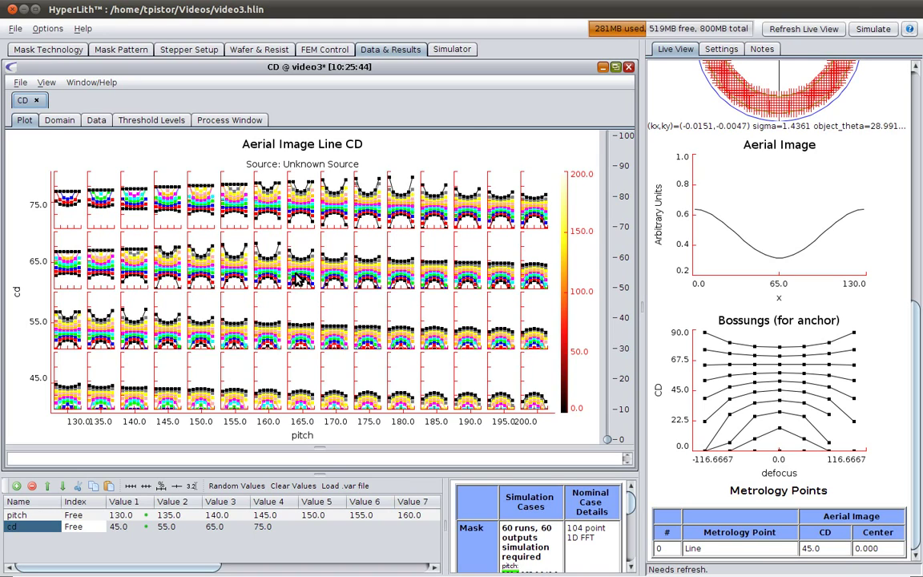
{"action": "left_click", "coordinate": [265, 250]}
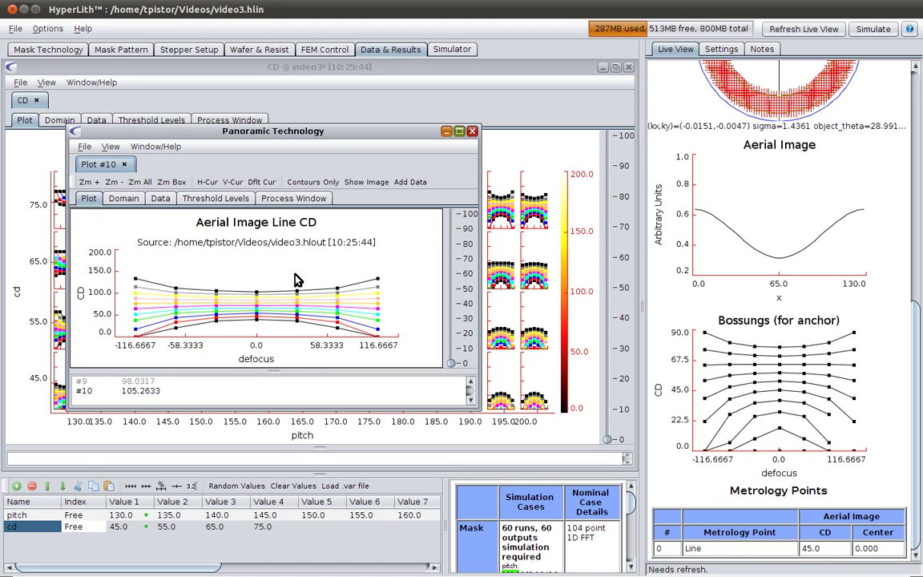
{"action": "left_click", "coordinate": [471, 131]}
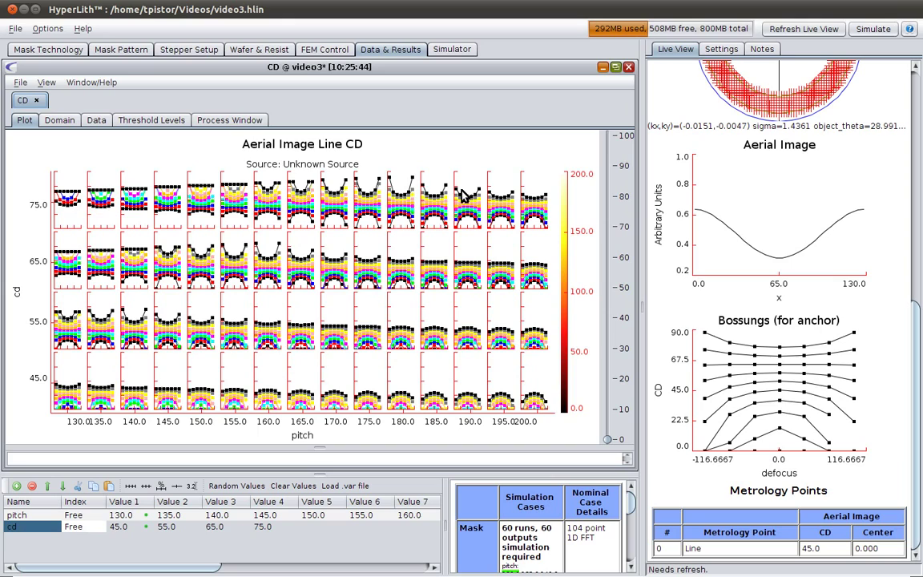
Close the Bossung matrix chart and clear the old line plot away.
{"action": "left_click", "coordinate": [629, 67]}
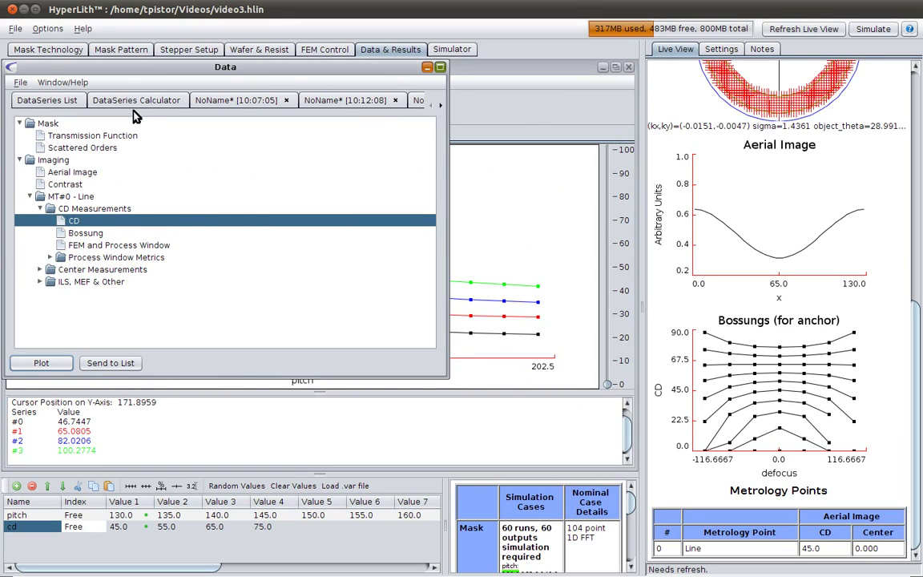
{"action": "left_click", "coordinate": [629, 69]}
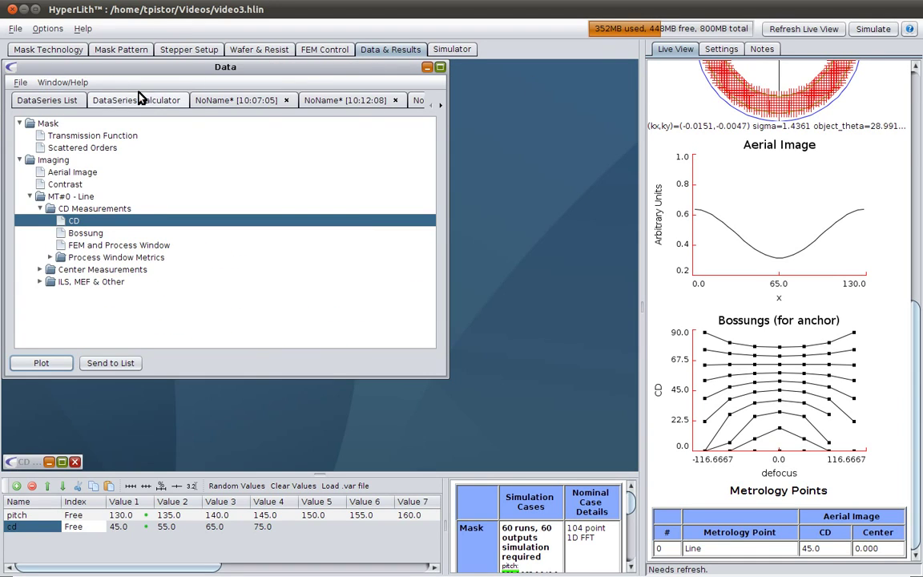
{"action": "left_click_drag", "start_coordinate": [119, 525], "coordinate": [120, 514]}
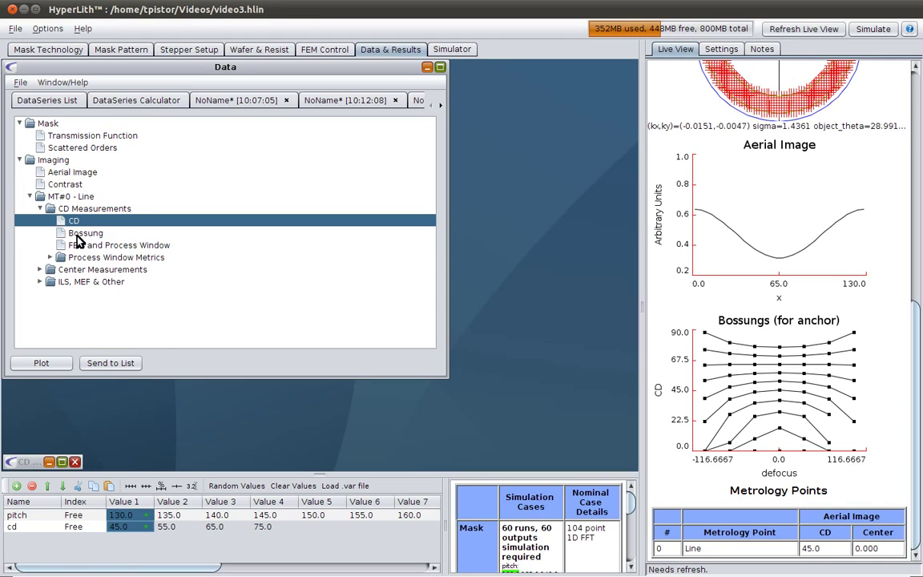
Plot CD with pitch on the X-Axis and cd as One Plot, then move the chart aside.
{"action": "left_click", "coordinate": [53, 368]}
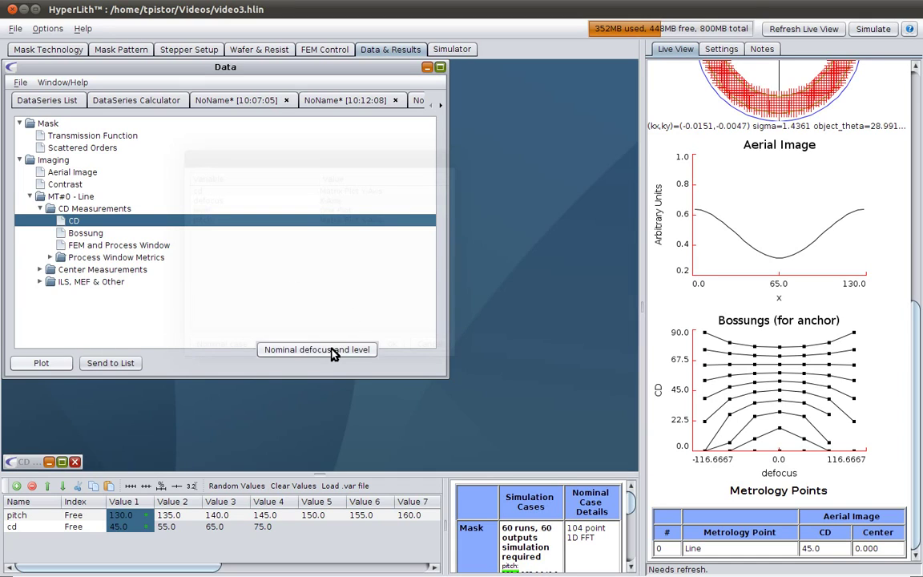
{"action": "left_click", "coordinate": [370, 217]}
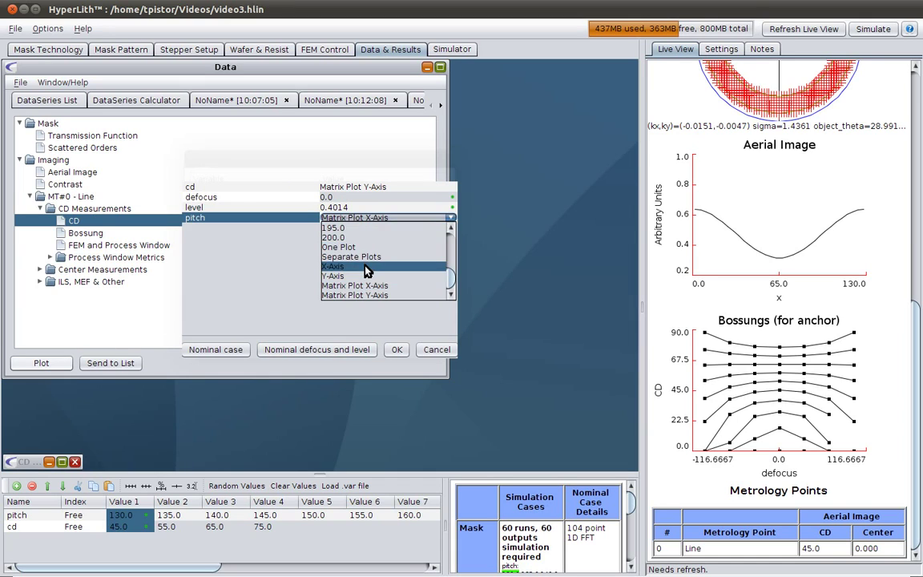
{"action": "left_click", "coordinate": [368, 269]}
{"action": "left_click", "coordinate": [377, 187]}
{"action": "left_click", "coordinate": [375, 215]}
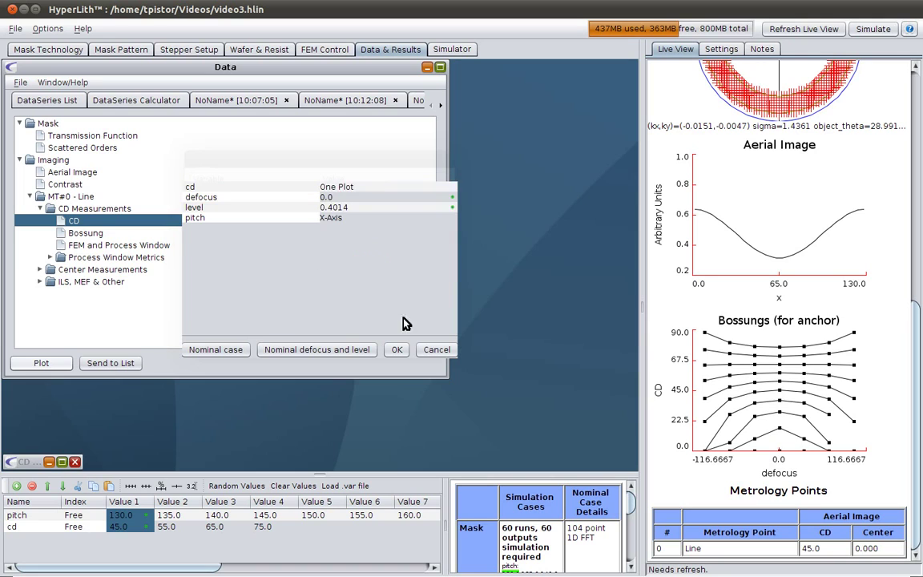
{"action": "left_click", "coordinate": [399, 350]}
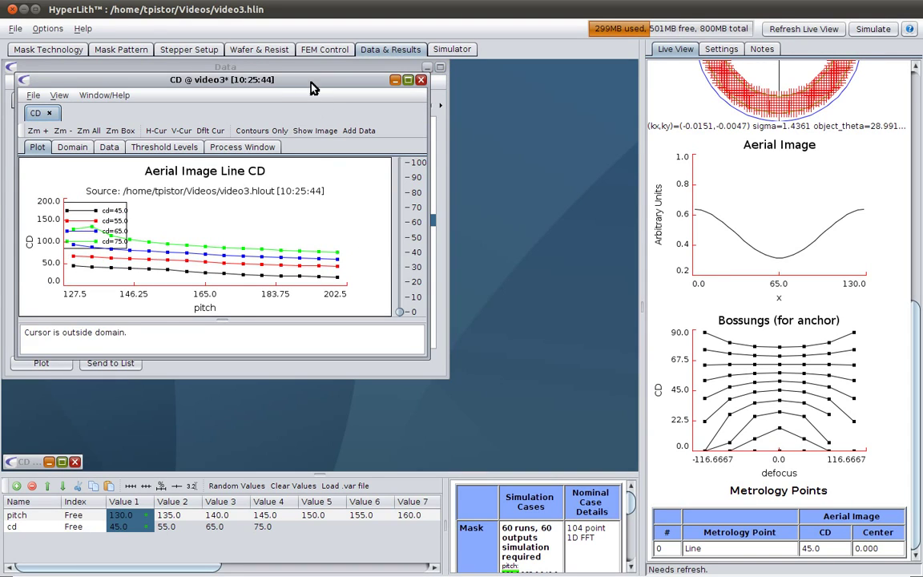
{"action": "left_click_drag", "start_coordinate": [311, 77], "coordinate": [464, 80]}
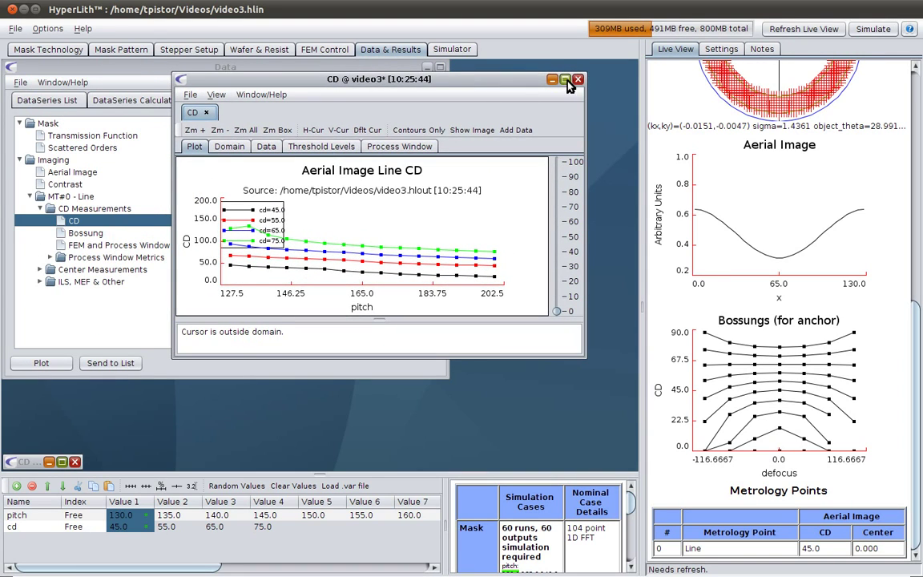
Maximize the CD-vs-pitch chart and set pitch 200.0 as the nominal value.
{"action": "left_click", "coordinate": [510, 73]}
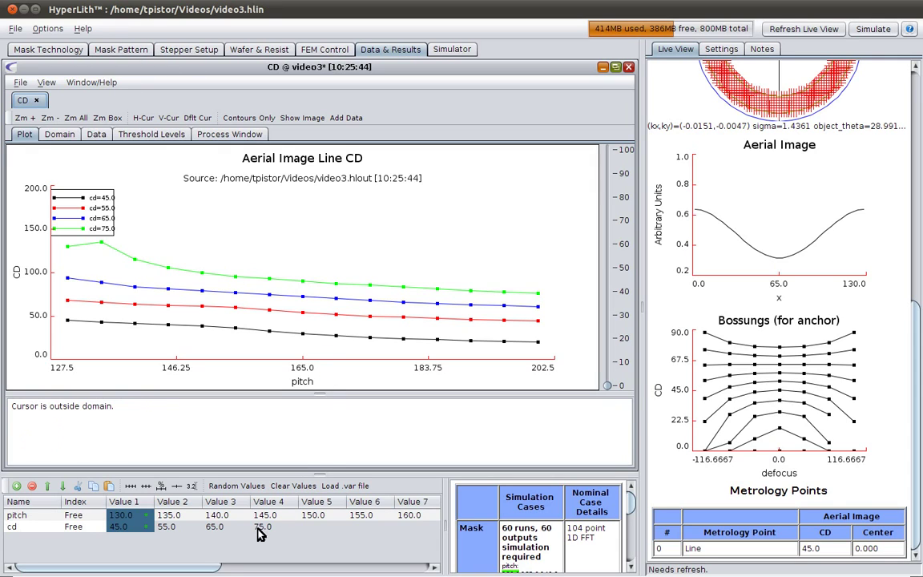
{"action": "left_click_drag", "start_coordinate": [197, 567], "coordinate": [422, 561]}
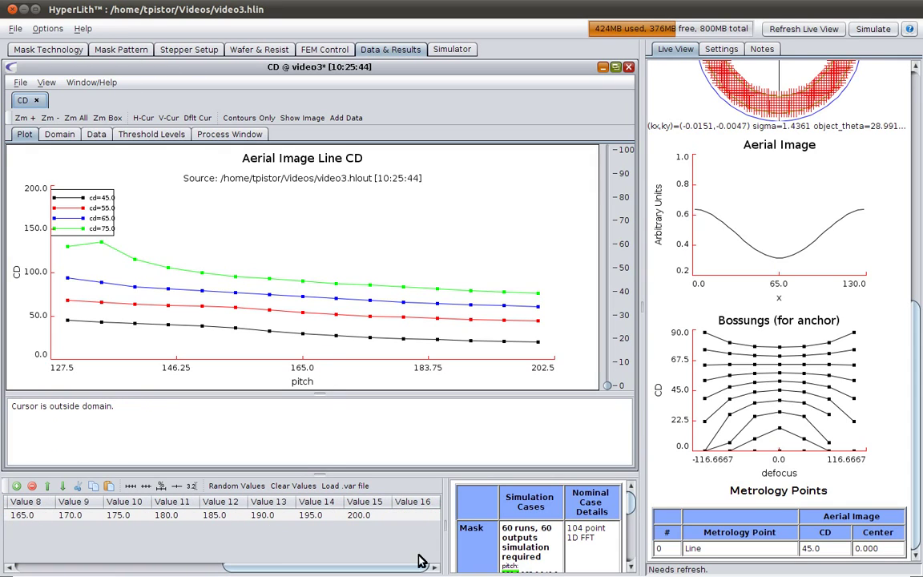
{"action": "left_click", "coordinate": [371, 517]}
{"action": "right_click", "coordinate": [370, 517]}
{"action": "left_click", "coordinate": [398, 525]}
Re-find the nominal threshold as 0.4793, rerun the simulation, and maximize the Data window.
{"action": "left_click", "coordinate": [330, 51]}
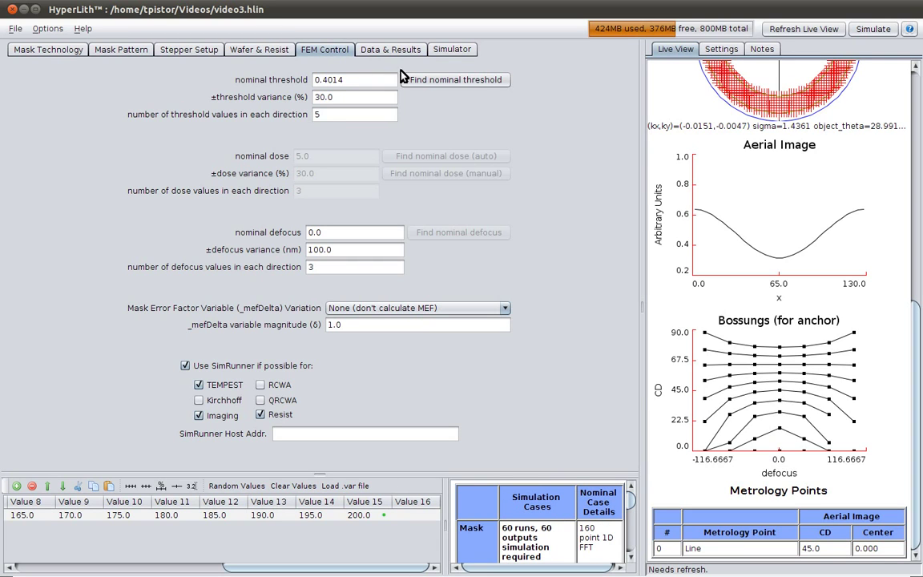
{"action": "left_click", "coordinate": [424, 80]}
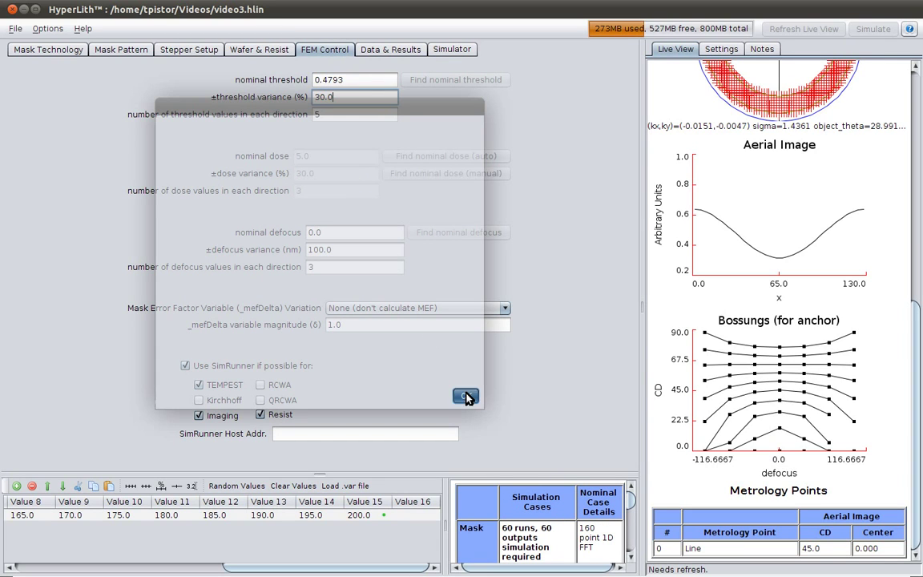
{"action": "left_click", "coordinate": [873, 29]}
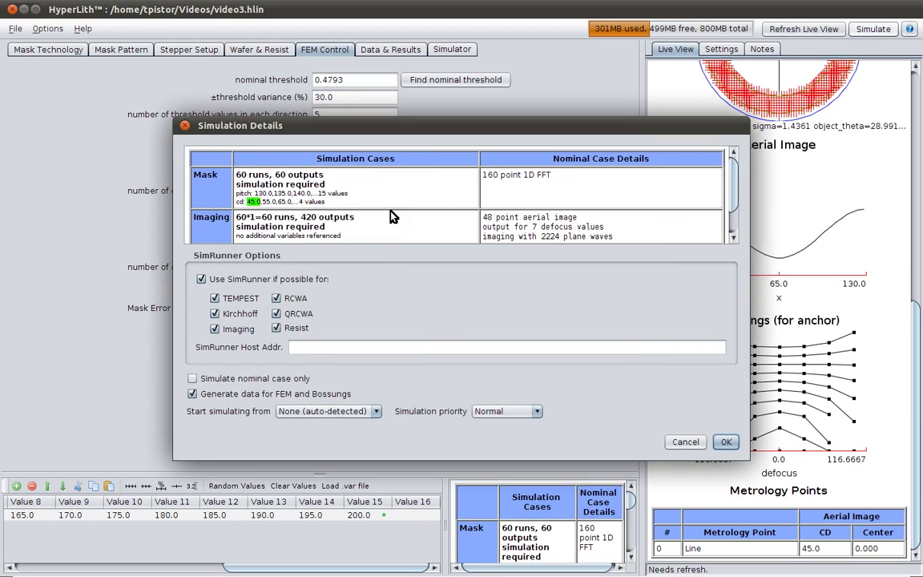
{"action": "left_click", "coordinate": [726, 443]}
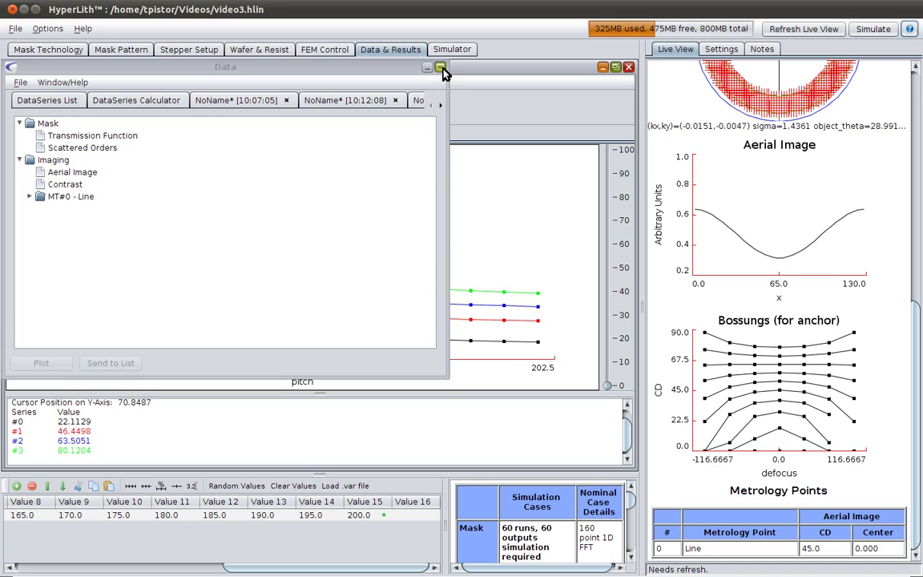
{"action": "left_click", "coordinate": [440, 68]}
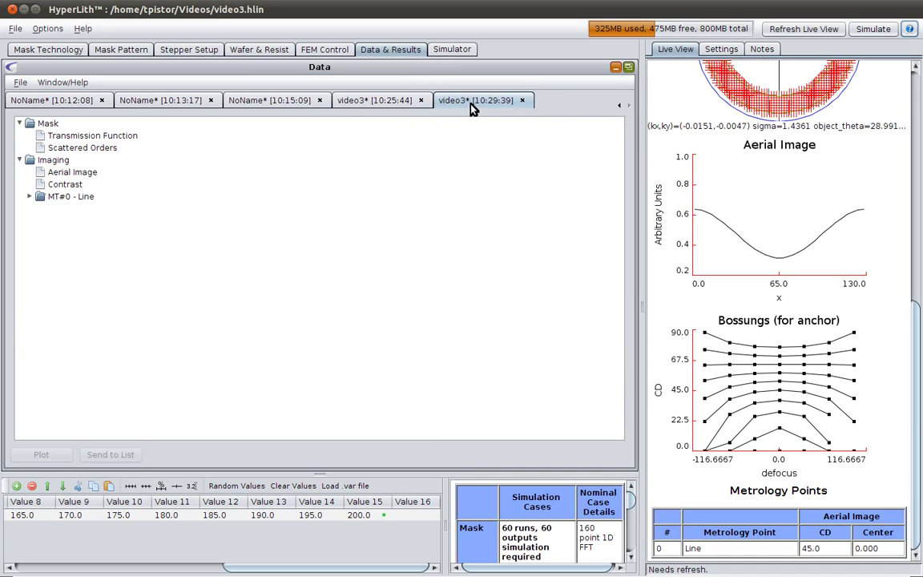
Plot the new run's MT#0 - Line CD against pitch at level 0.4793, maximized.
{"action": "left_click", "coordinate": [29, 196]}
{"action": "left_click", "coordinate": [70, 221]}
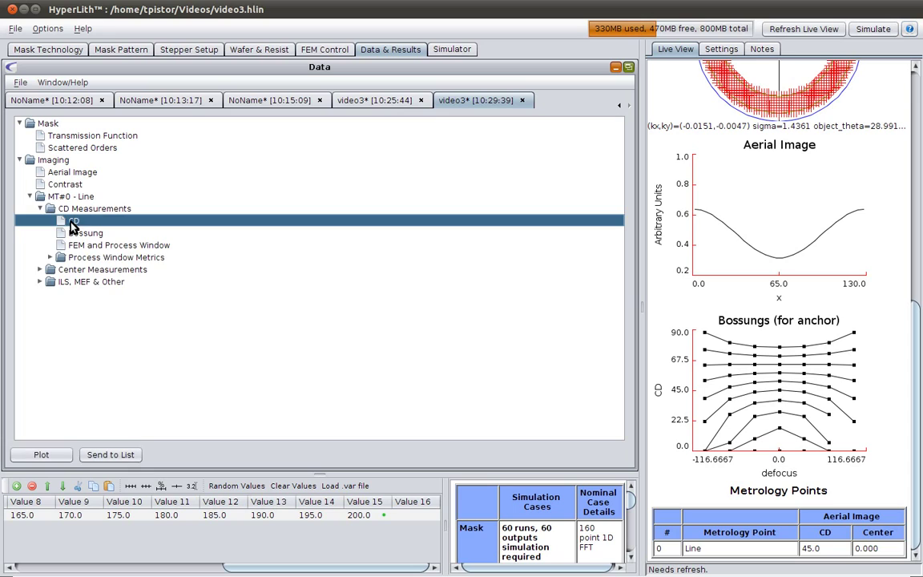
{"action": "left_click", "coordinate": [64, 454]}
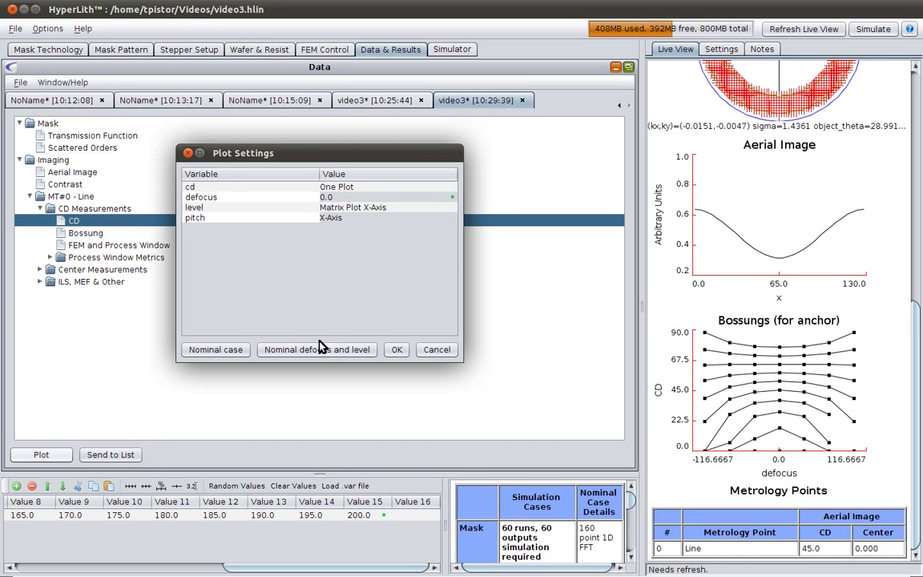
{"action": "left_click", "coordinate": [325, 208]}
{"action": "scroll", "coordinate": [362, 233], "scroll_direction": "down", "scroll_amount": 3}
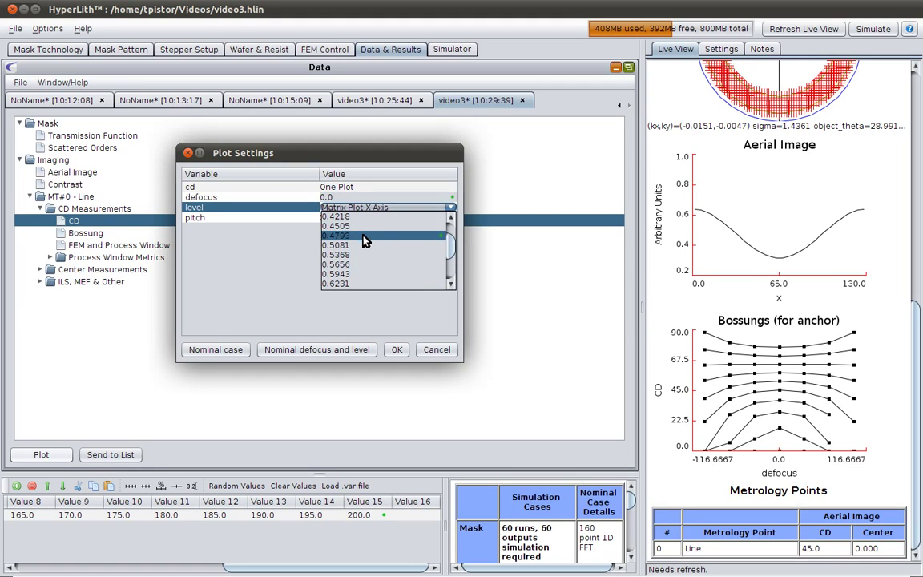
{"action": "left_click", "coordinate": [365, 236]}
{"action": "left_click", "coordinate": [396, 350]}
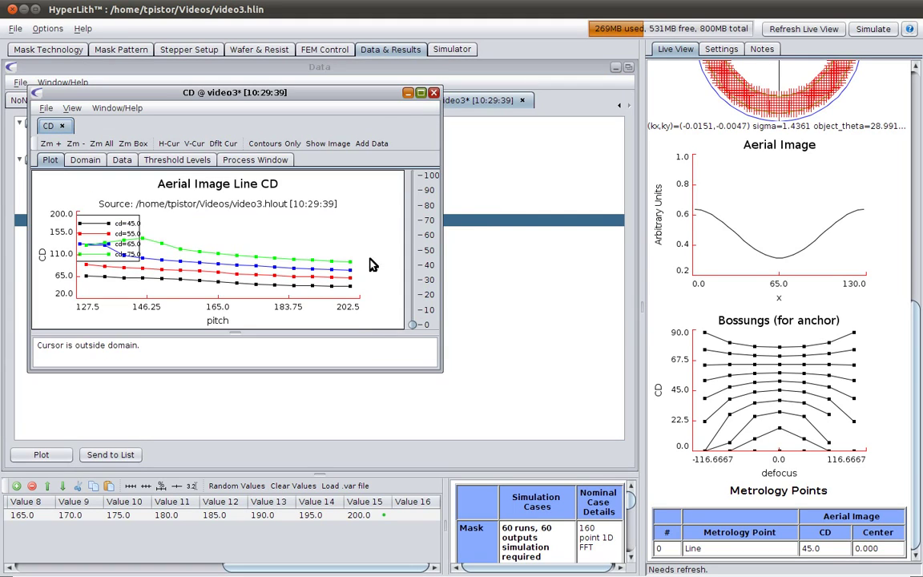
{"action": "left_click", "coordinate": [420, 93]}
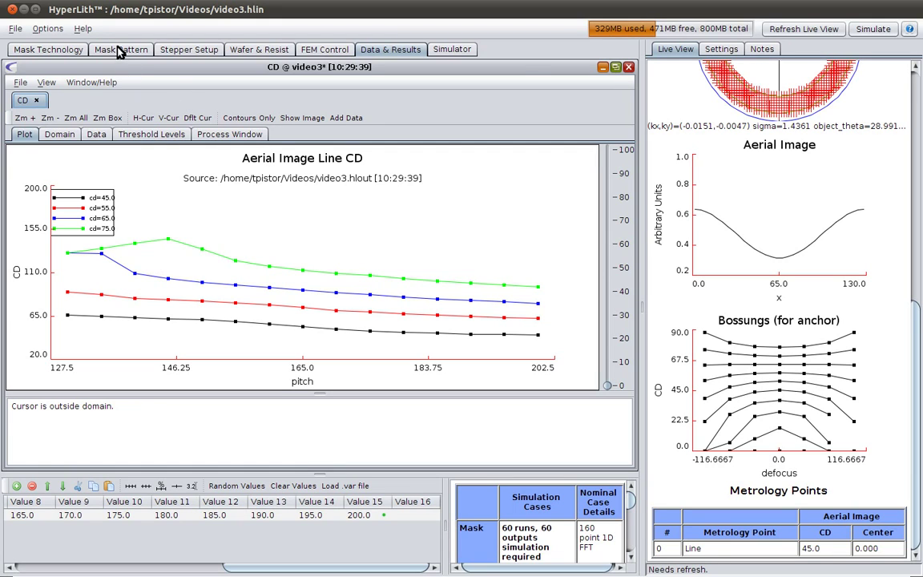
{"action": "left_click_drag", "start_coordinate": [230, 565], "coordinate": [22, 565]}
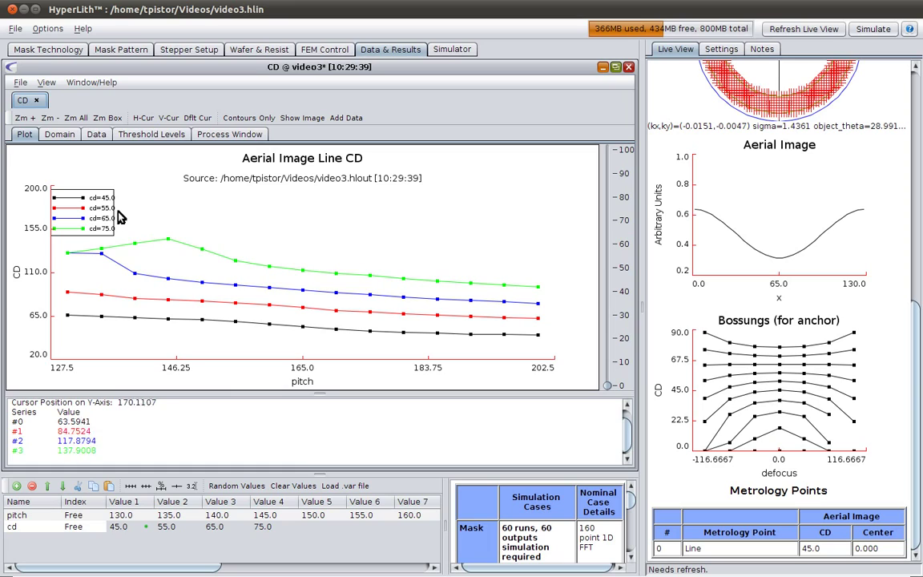
{"action": "left_click_drag", "start_coordinate": [117, 207], "coordinate": [124, 210]}
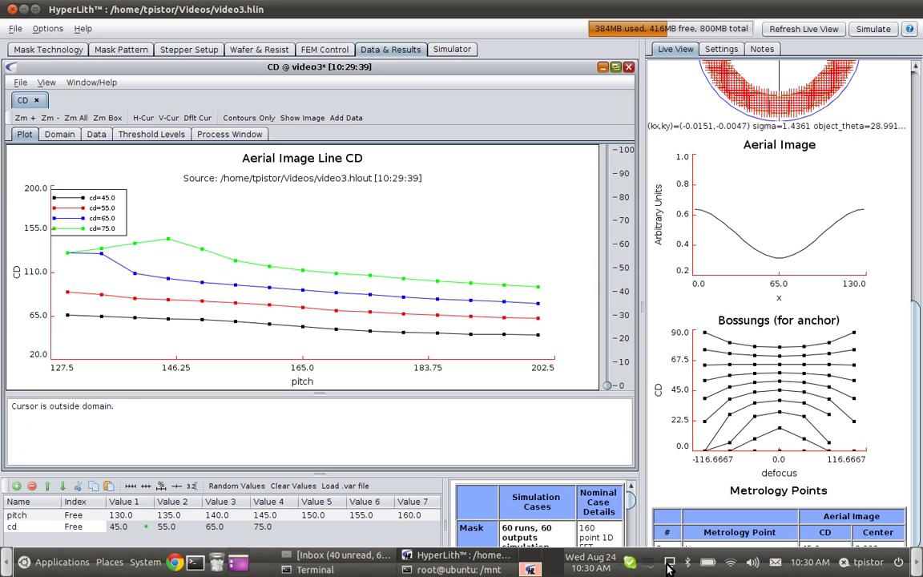
{"action": "left_click", "coordinate": [669, 562]}
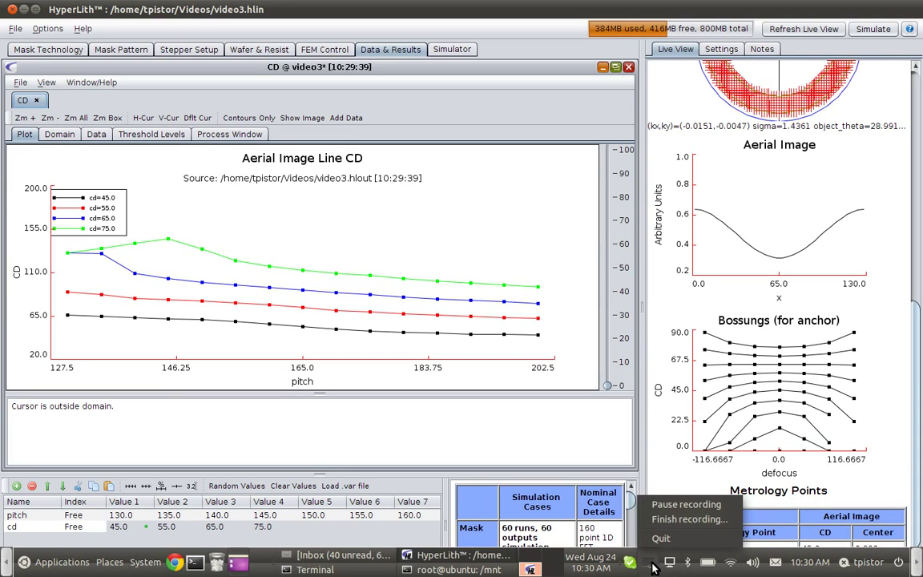